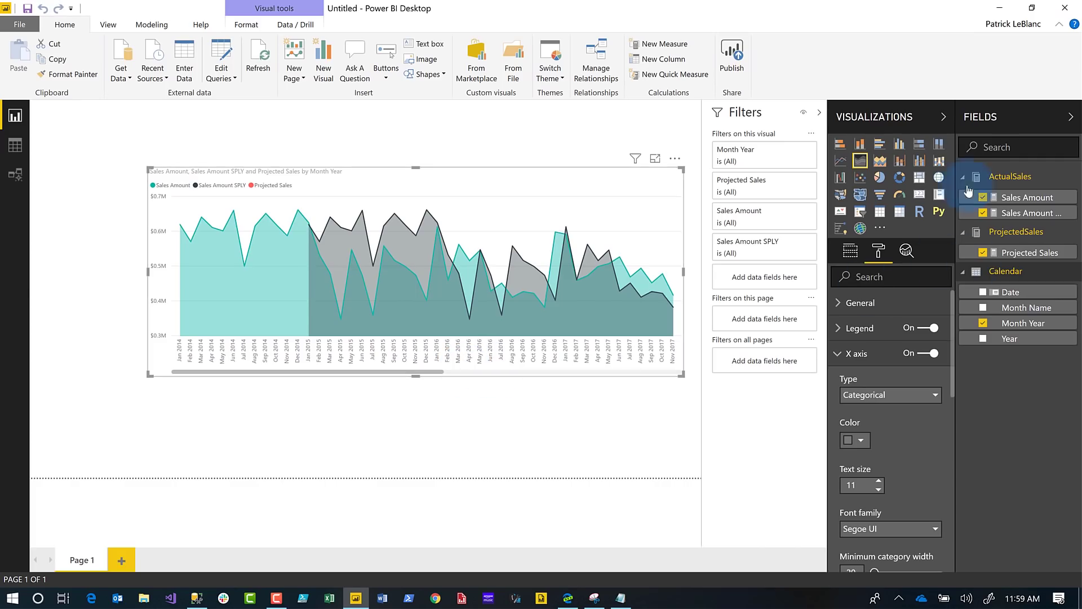
# Step: Collapse the ActualSales, ProjectedSales and Calendar field lists in the Fields pane
pyautogui.click(963, 178)
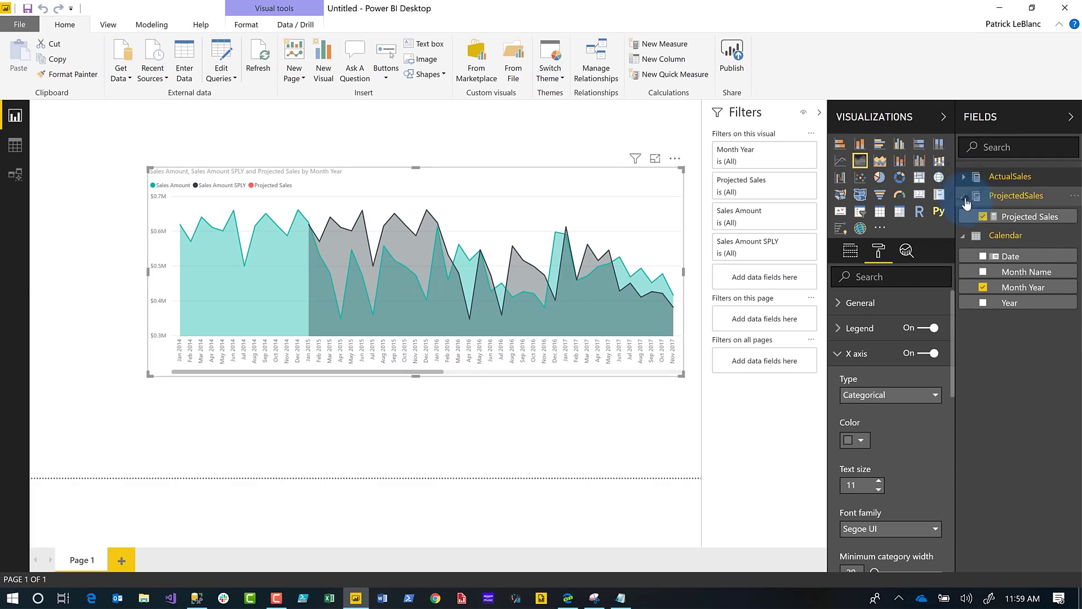
pyautogui.click(964, 195)
pyautogui.click(964, 215)
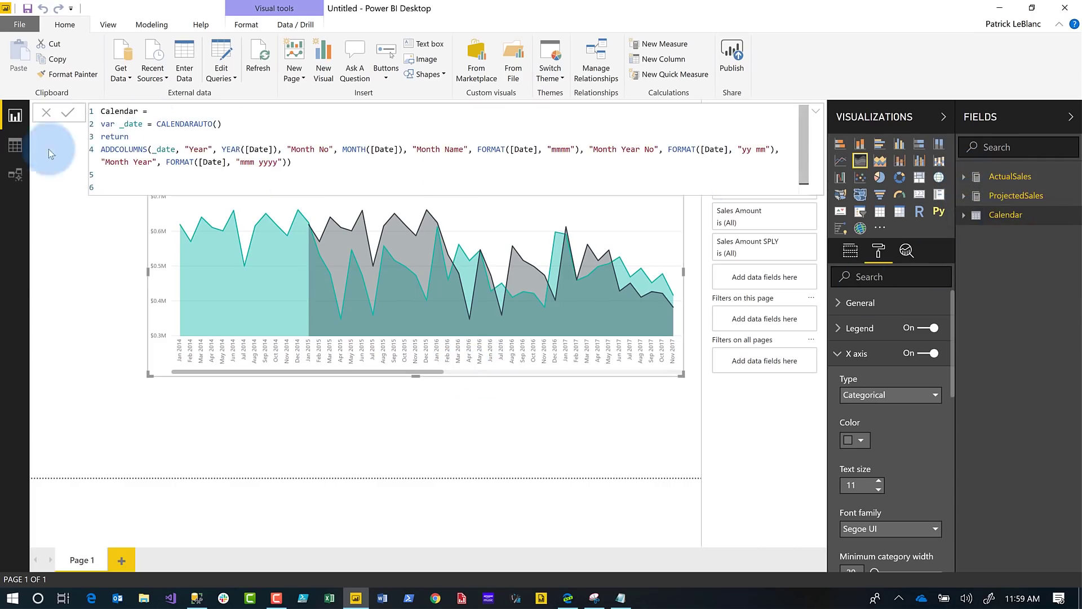
# Step: In Model view, place ProjectedSales beside Calendar, then return to the report page
pyautogui.click(15, 176)
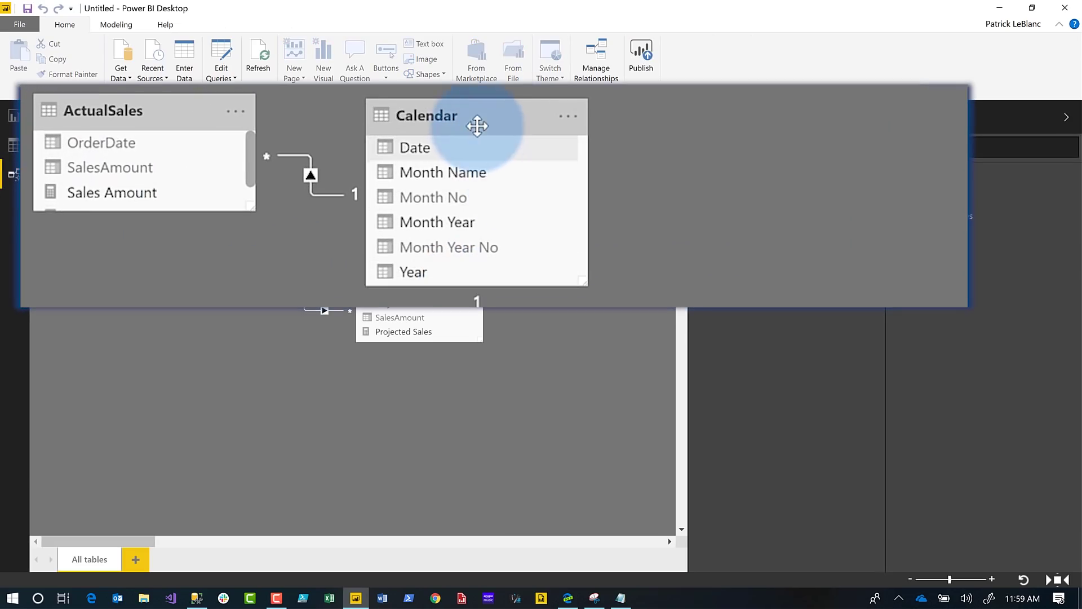
pyautogui.moveTo(786, 304); pyautogui.dragTo(795, 143)
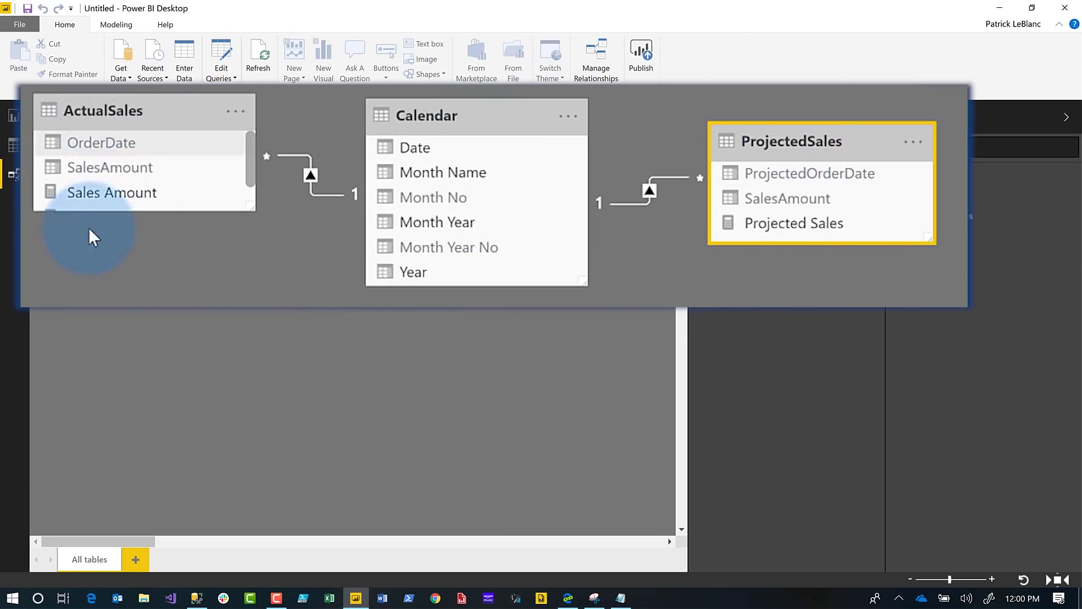
pyautogui.click(15, 145)
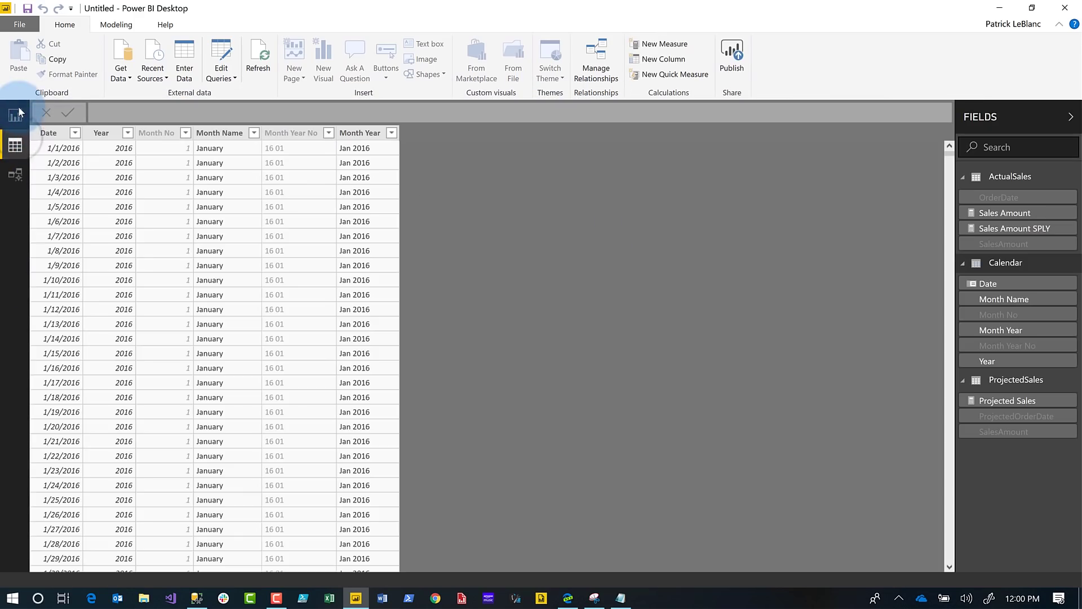
pyautogui.click(16, 115)
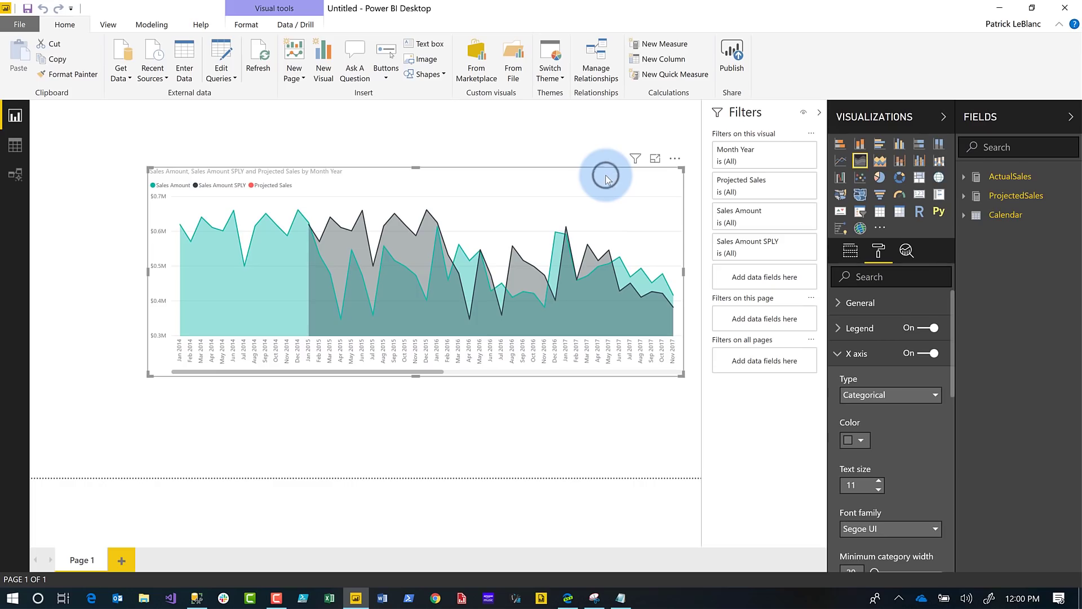
# Step: Delete the old chart and create a new visual from Calendar's Month Year at canvas centre
pyautogui.press('Delete')
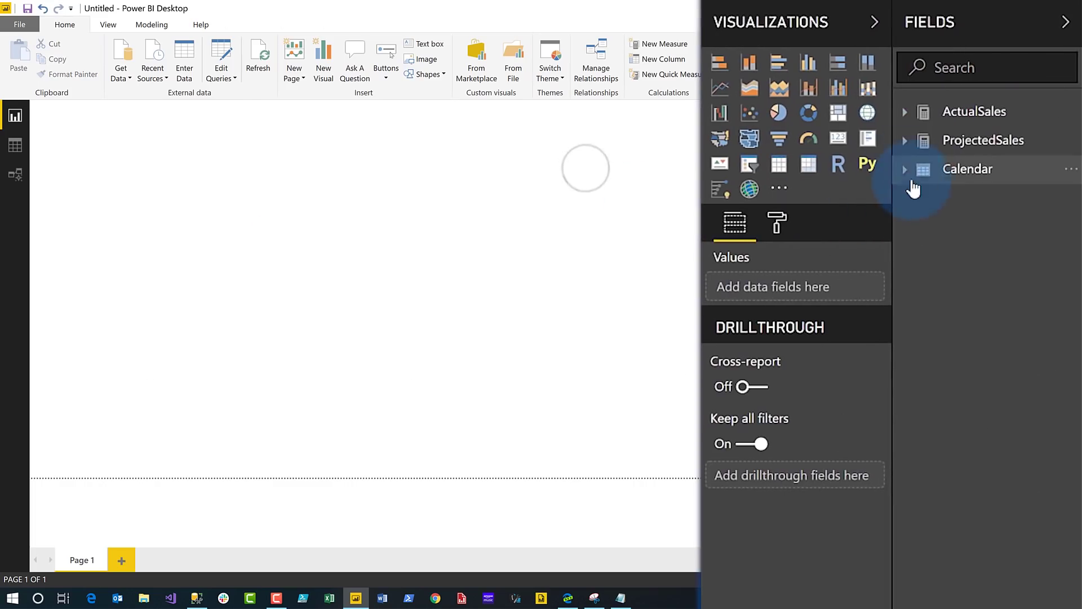
pyautogui.click(906, 169)
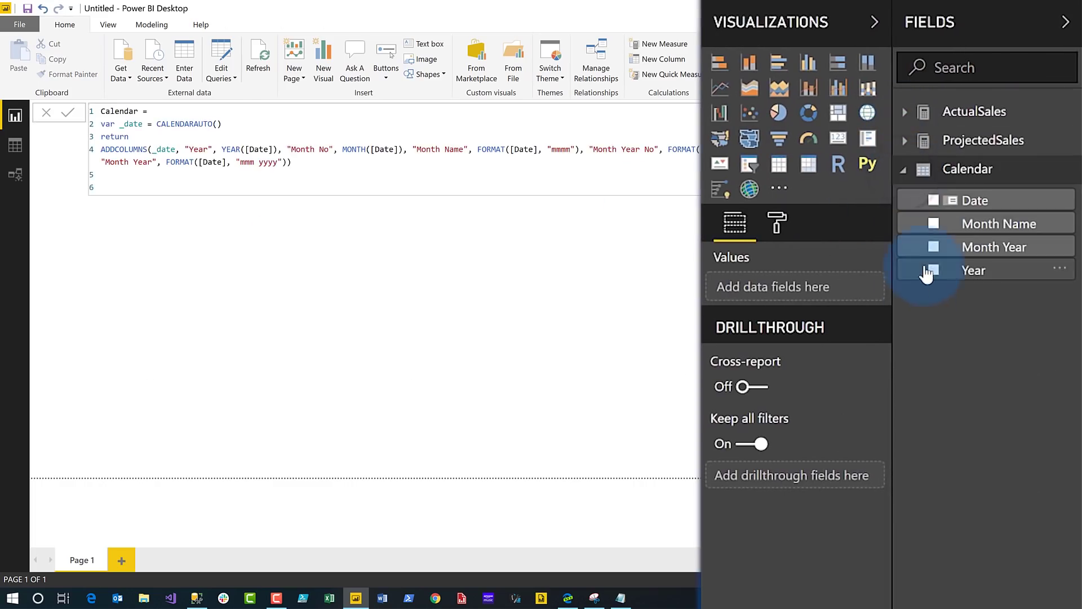
pyautogui.click(935, 251)
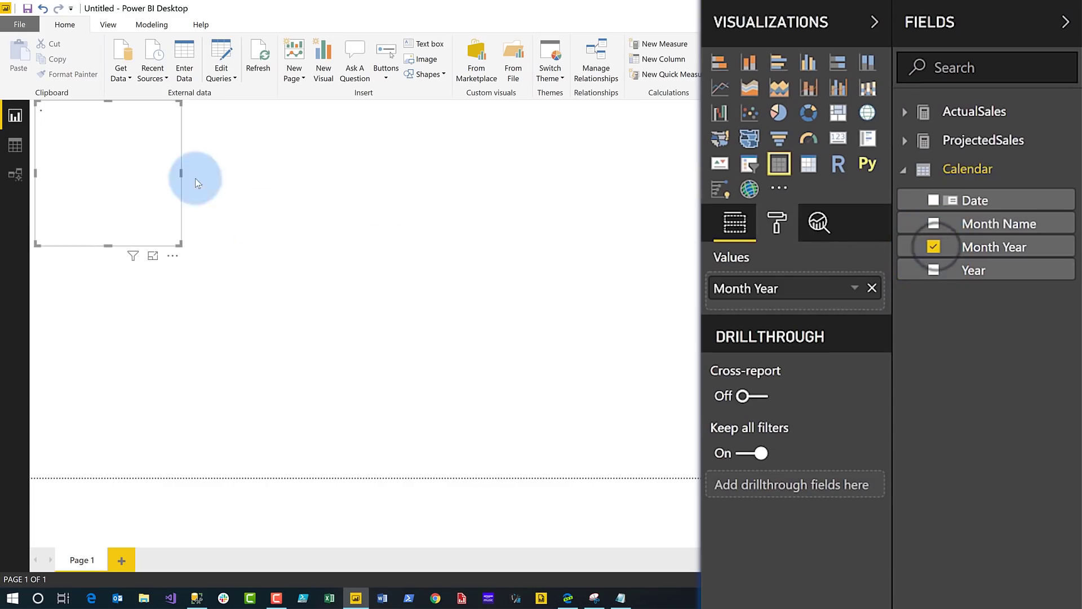
pyautogui.moveTo(135, 146); pyautogui.dragTo(445, 253)
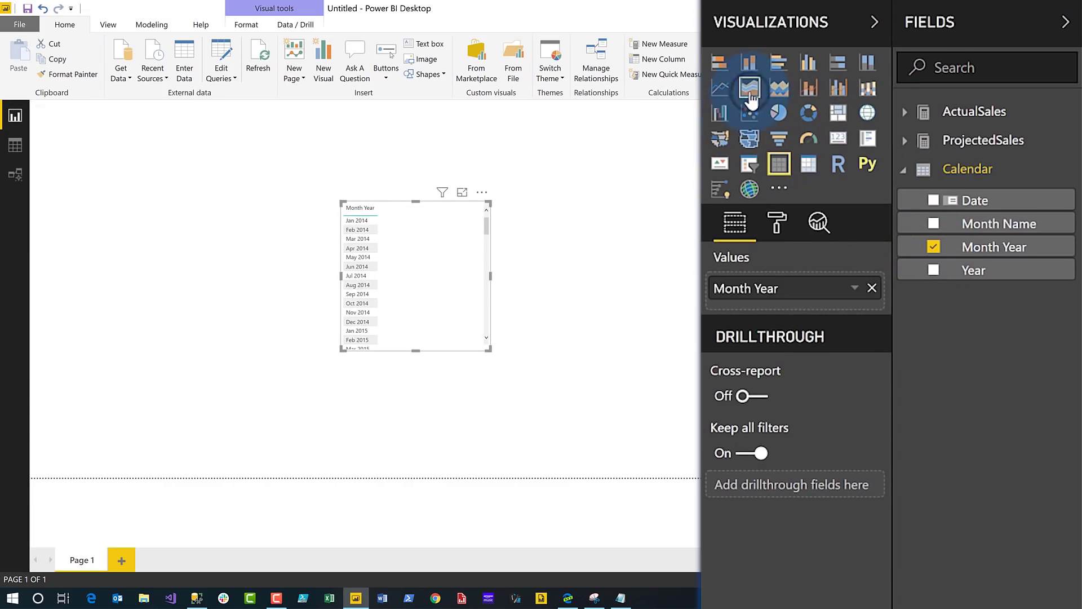
# Step: Turn the new visual into an area chart, then enlarge it and move it up-left
pyautogui.click(749, 89)
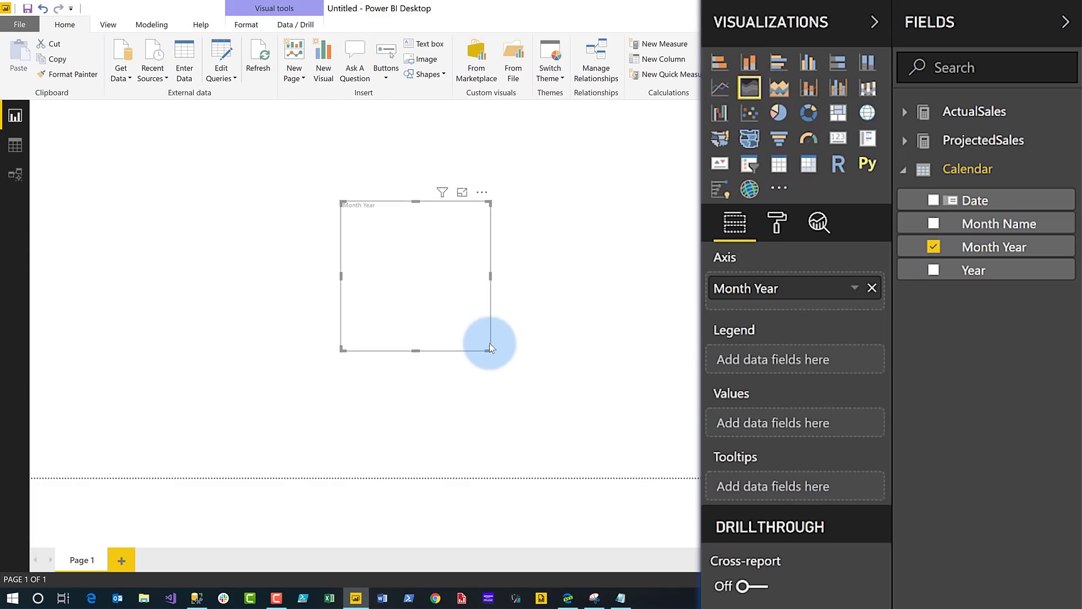
pyautogui.moveTo(489, 348); pyautogui.dragTo(649, 373)
pyautogui.moveTo(493, 256); pyautogui.dragTo(381, 245)
pyautogui.click(904, 111)
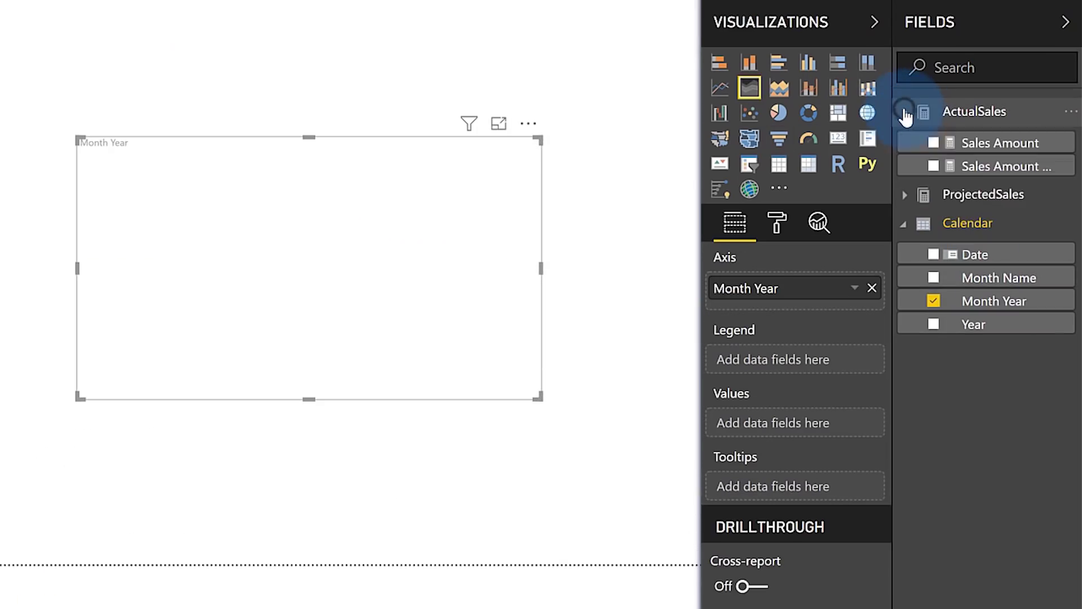
# Step: Plot Sales Amount and Sales Amount SPLY on the area chart and widen it leftward
pyautogui.click(934, 143)
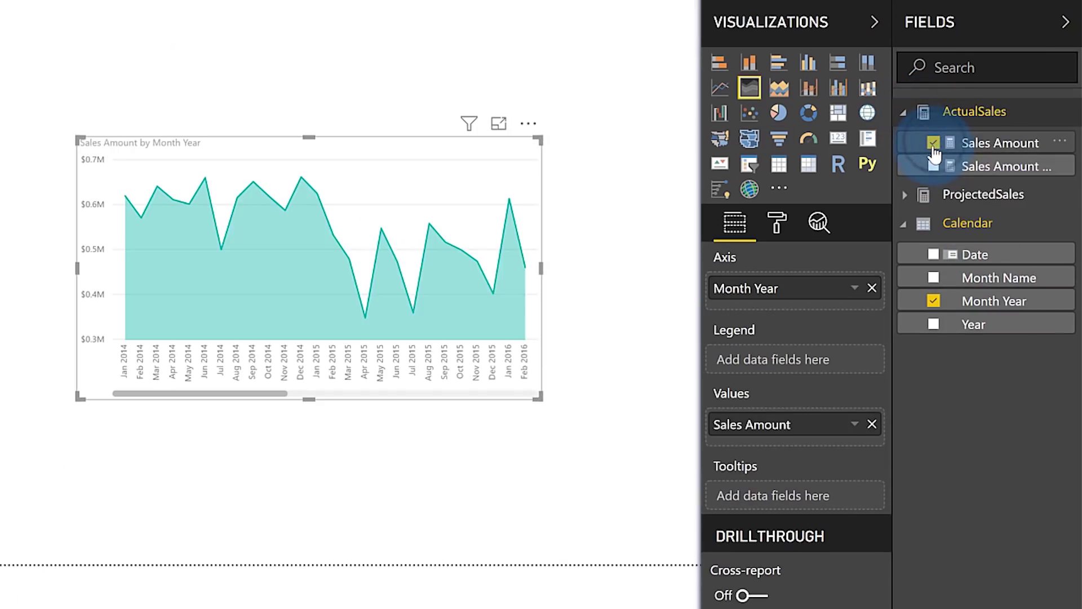
pyautogui.click(933, 165)
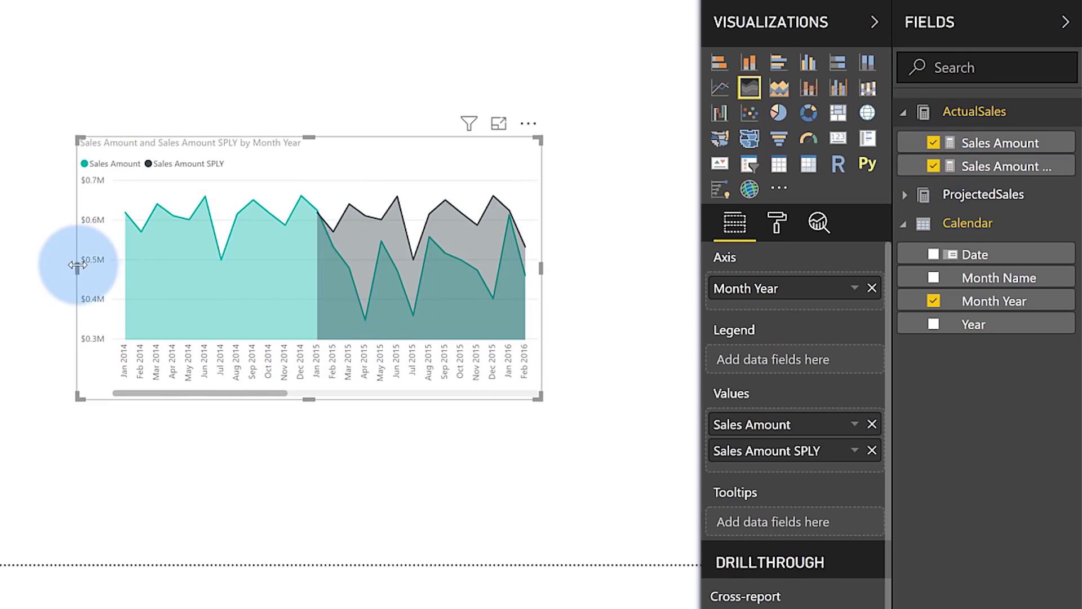
pyautogui.moveTo(77, 265); pyautogui.dragTo(5, 270)
pyautogui.click(912, 211)
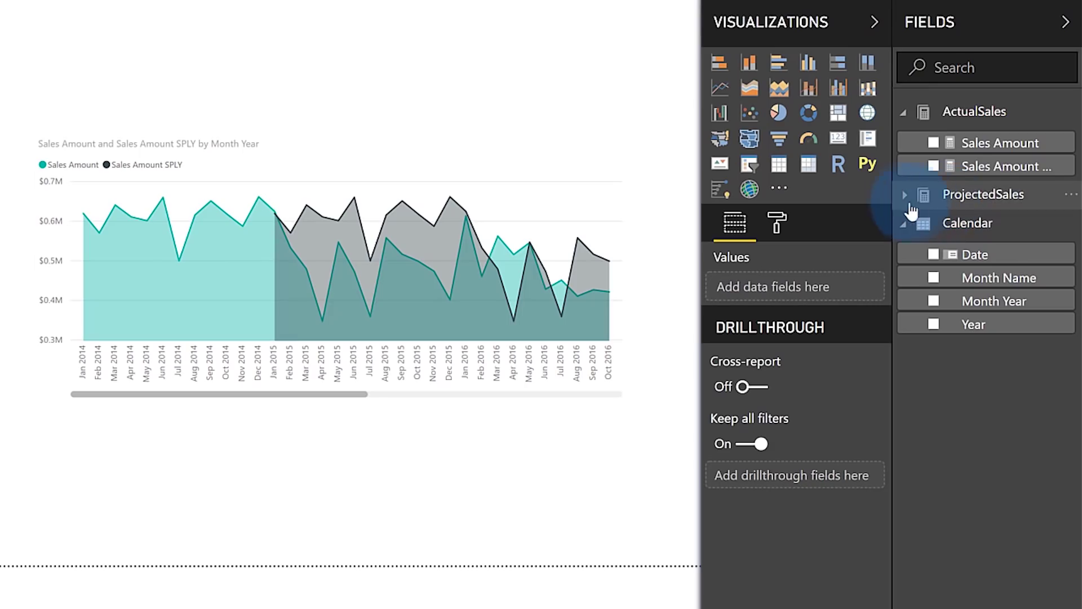
# Step: Add Projected Sales to the area chart, discarding the accidental column chart
pyautogui.click(905, 195)
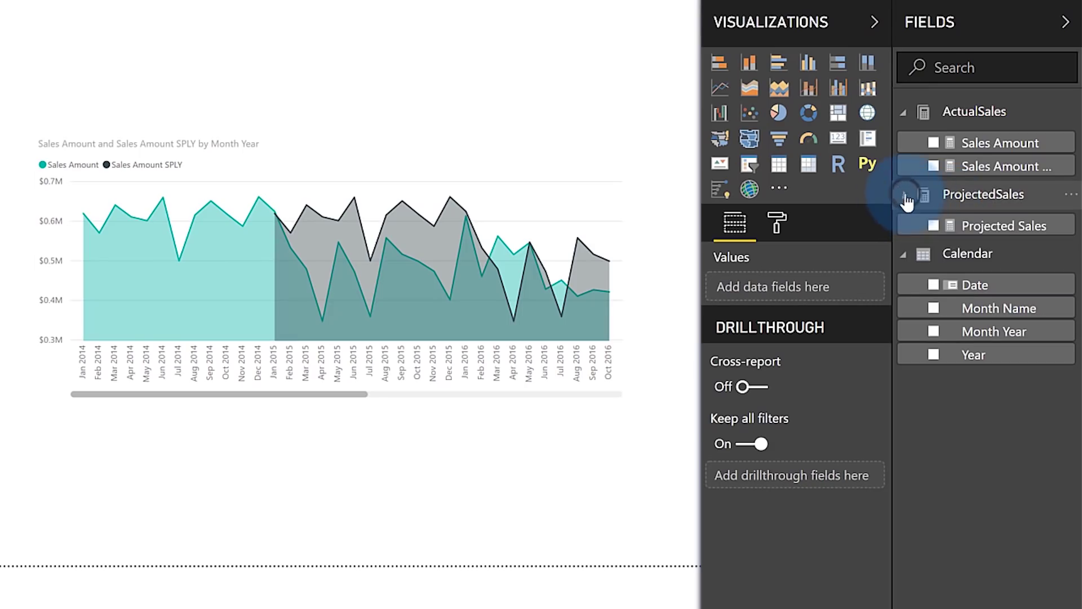
pyautogui.click(933, 226)
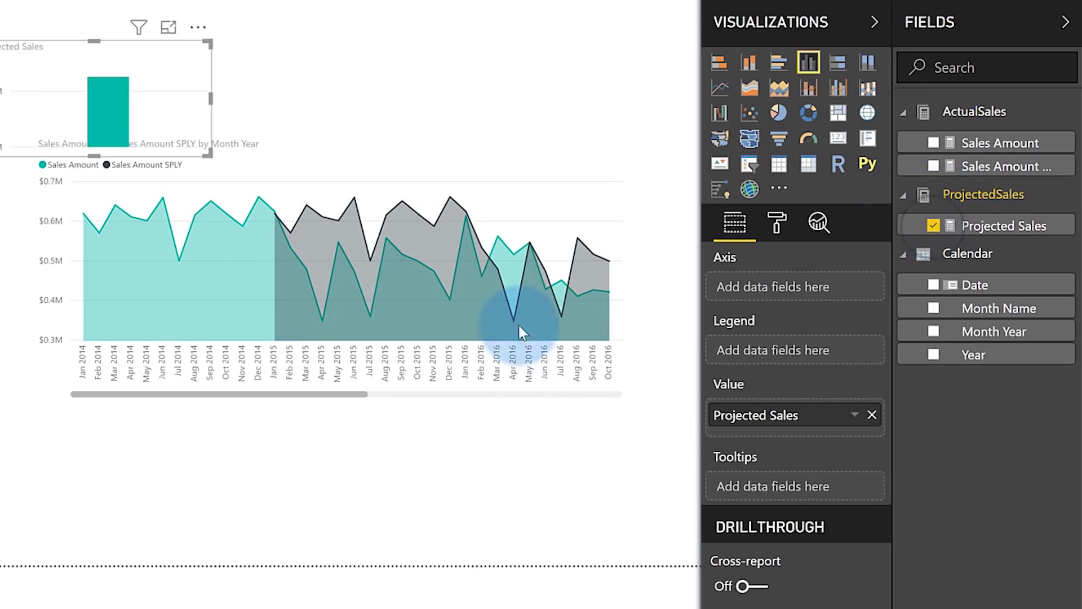
pyautogui.press('Delete')
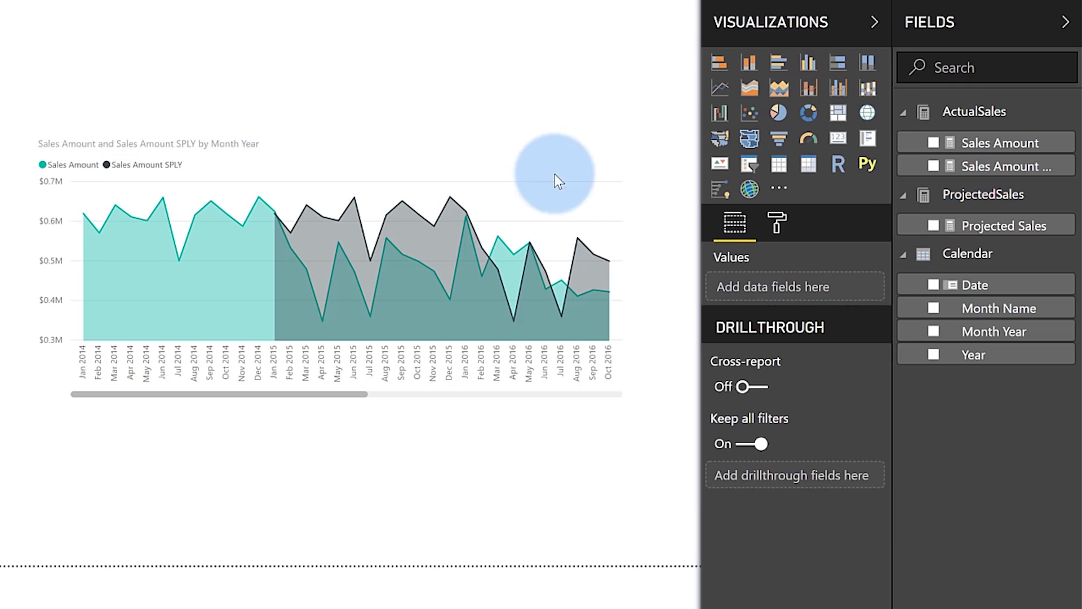
pyautogui.click(553, 174)
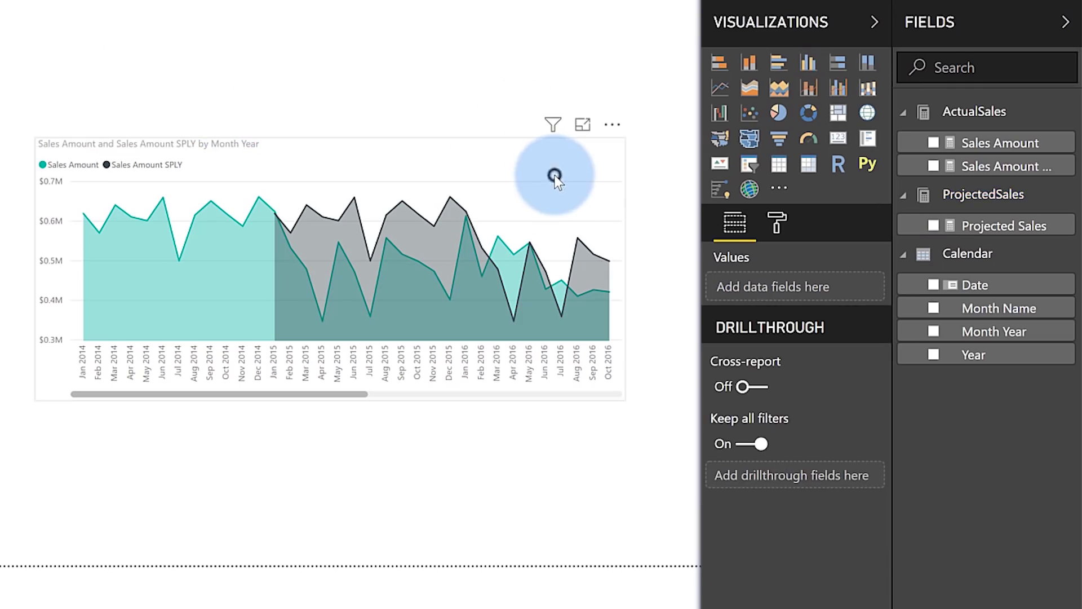
pyautogui.click(934, 227)
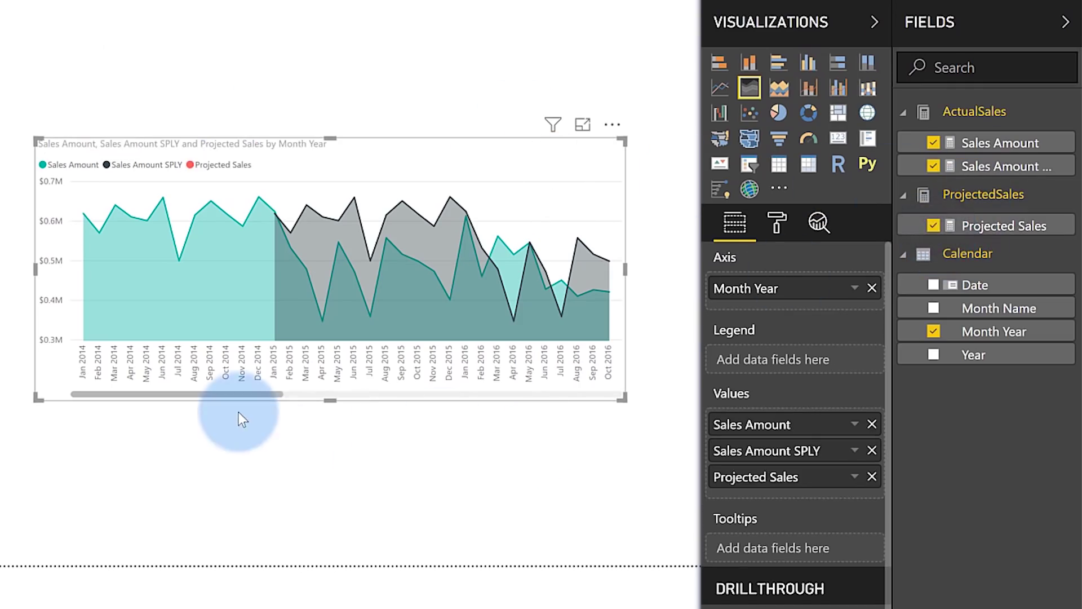
pyautogui.moveTo(251, 390); pyautogui.dragTo(533, 399)
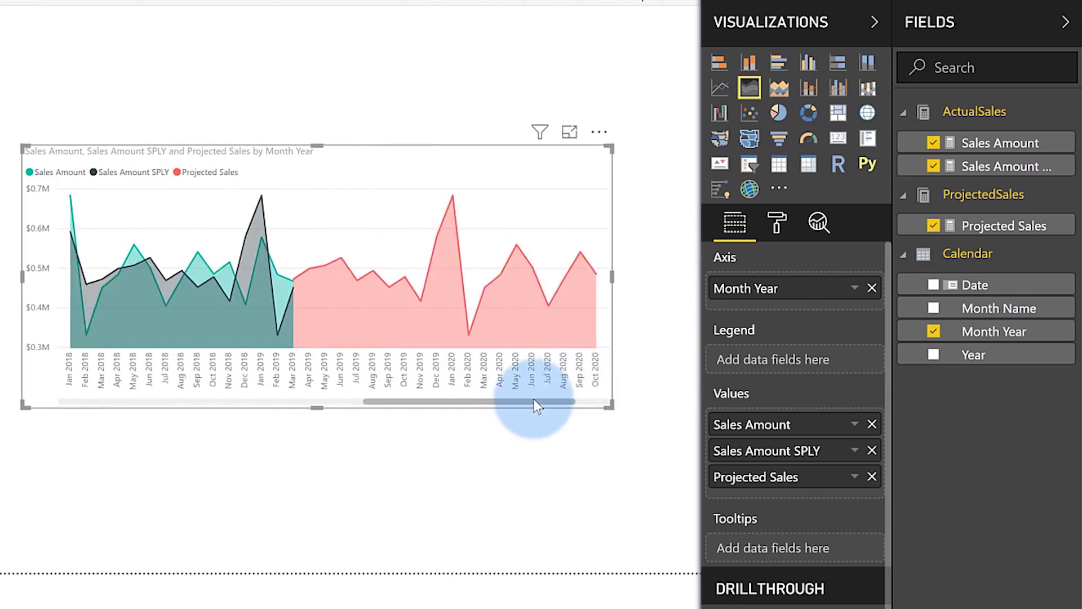
# Step: Enlarge the area chart and add Calendar's Date to Filters on this page
pyautogui.click(610, 408)
pyautogui.moveTo(632, 473); pyautogui.dragTo(642, 505)
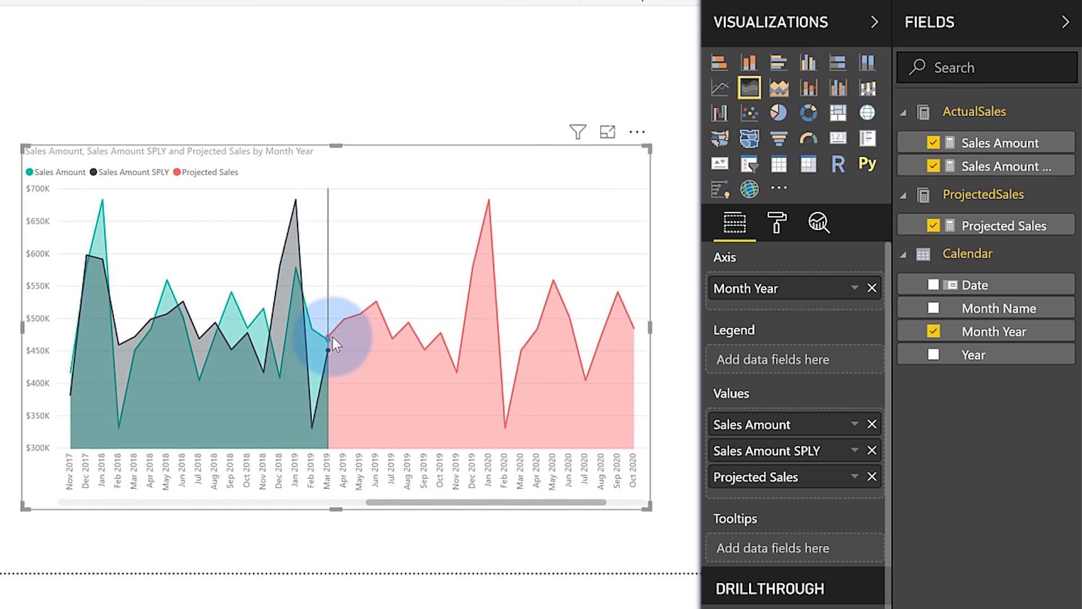
pyautogui.moveTo(331, 337)
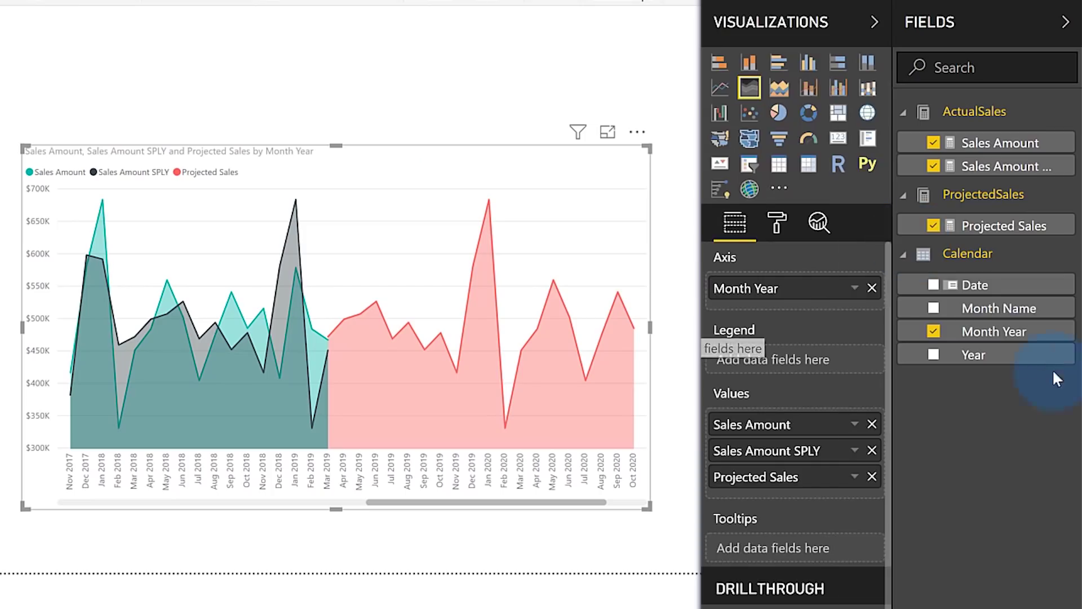
pyautogui.moveTo(953, 285); pyautogui.dragTo(814, 330)
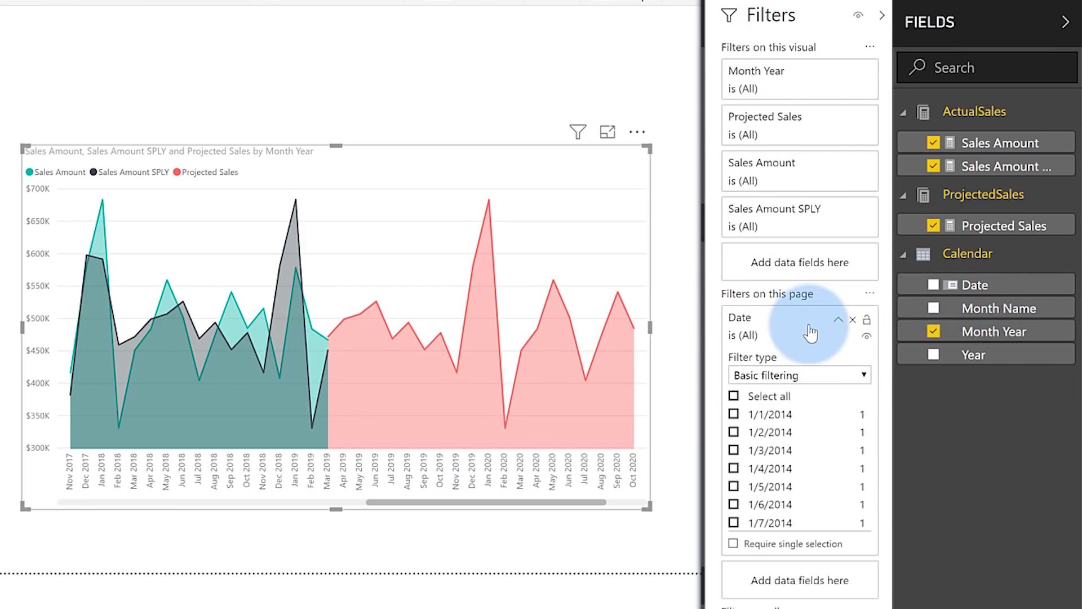
# Step: Apply a relative Date filter: is in the last 12 calendar months
pyautogui.click(851, 375)
pyautogui.click(804, 472)
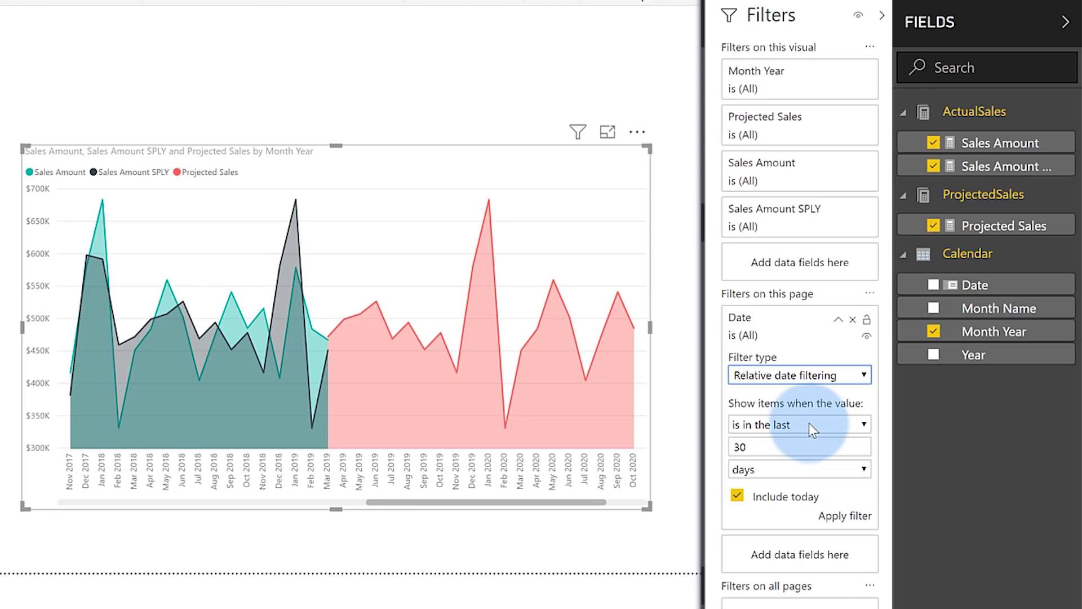
pyautogui.click(782, 474)
pyautogui.click(797, 558)
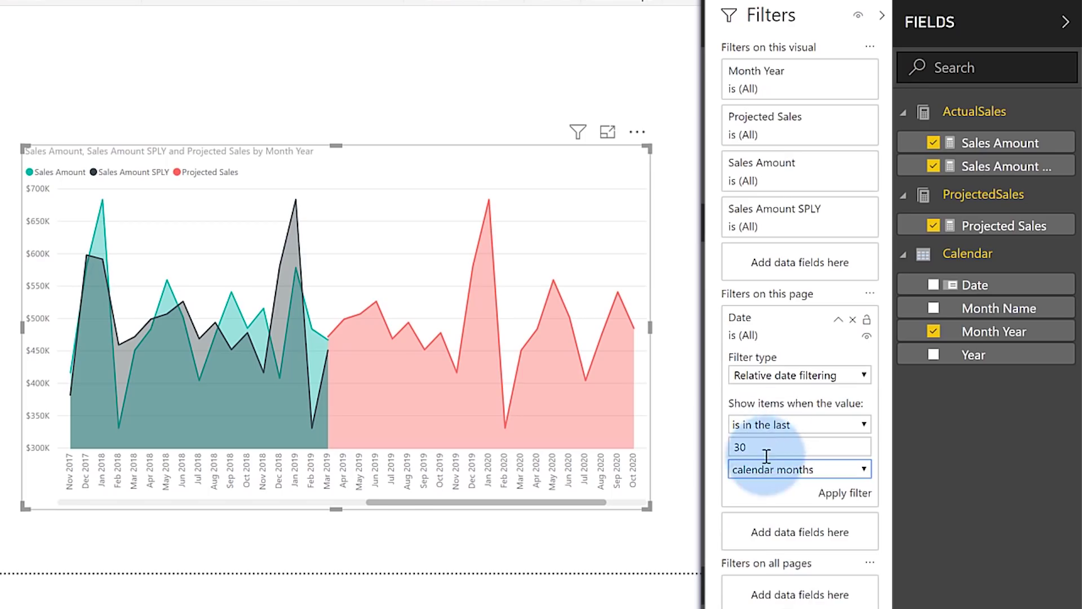
pyautogui.doubleClick(765, 448)
pyautogui.write('12')
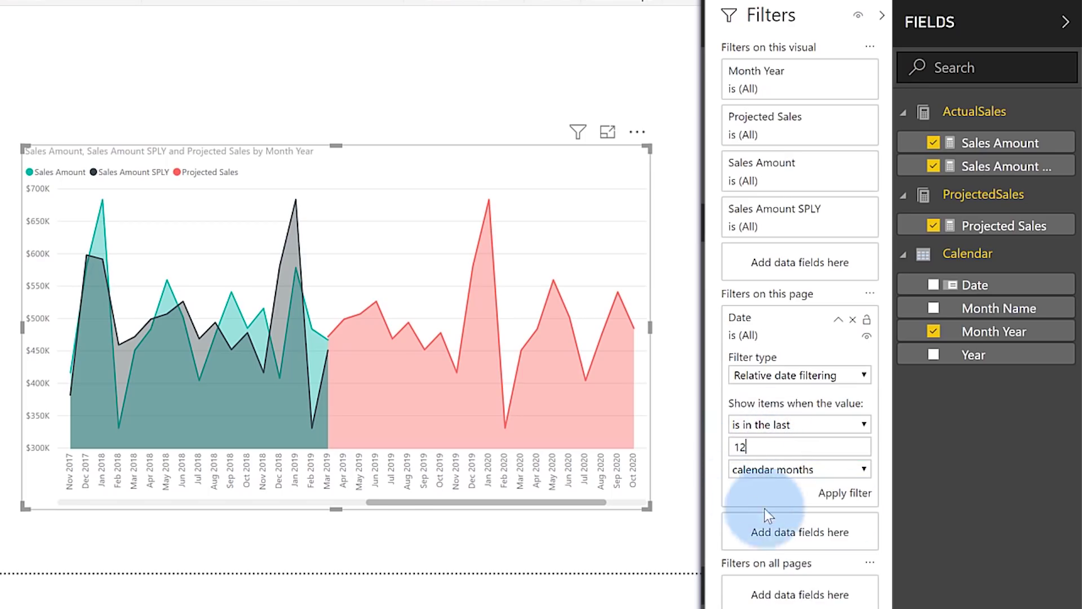
pyautogui.click(847, 496)
pyautogui.click(74, 489)
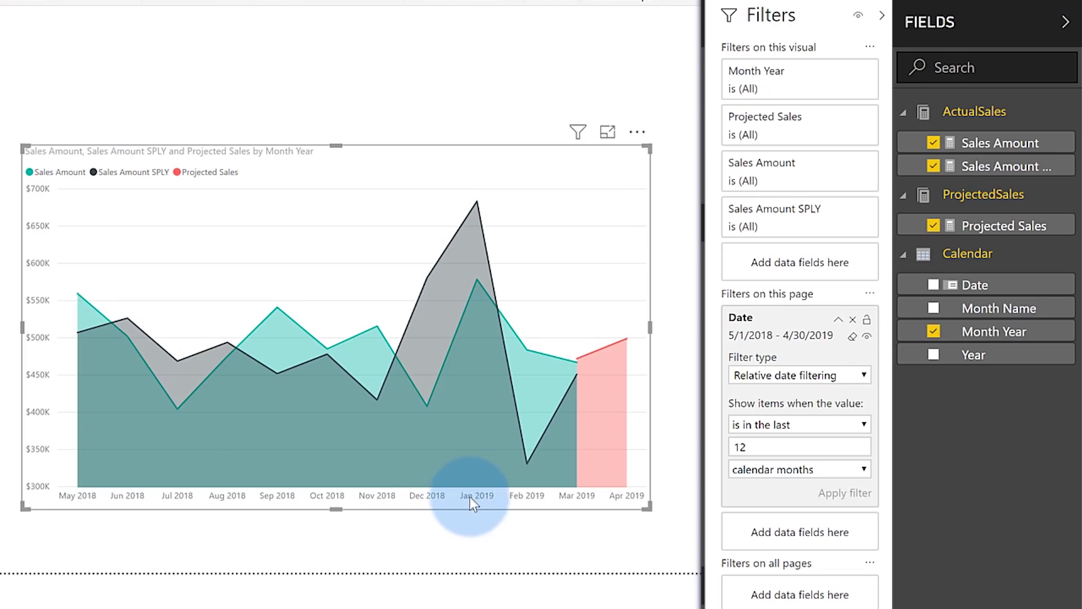
# Step: Change the filter to the last 12 months, then remove it and re-add Date to the page
pyautogui.click(824, 464)
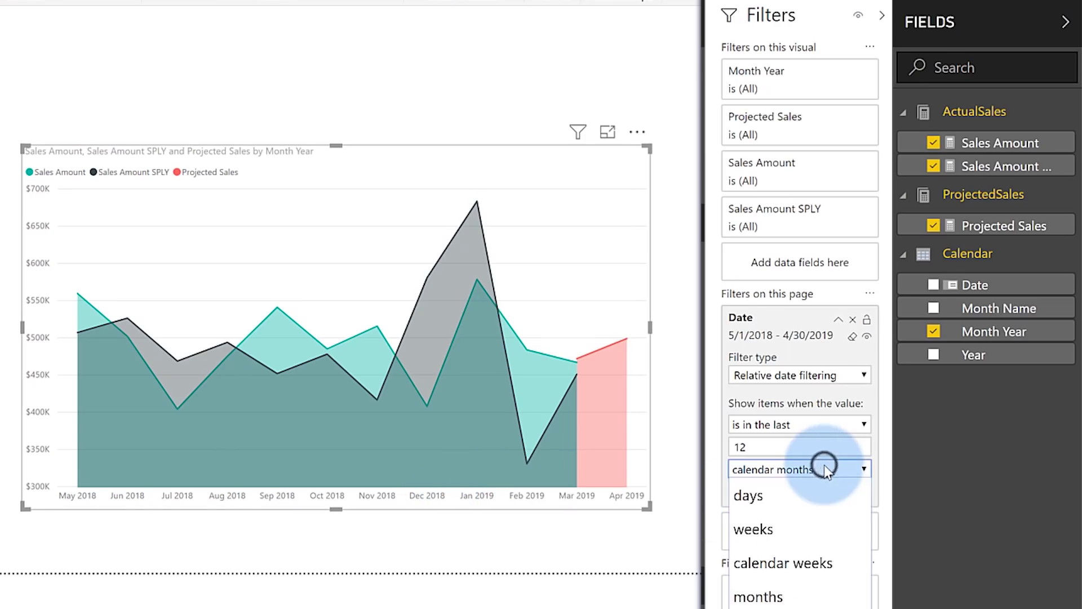
pyautogui.click(766, 596)
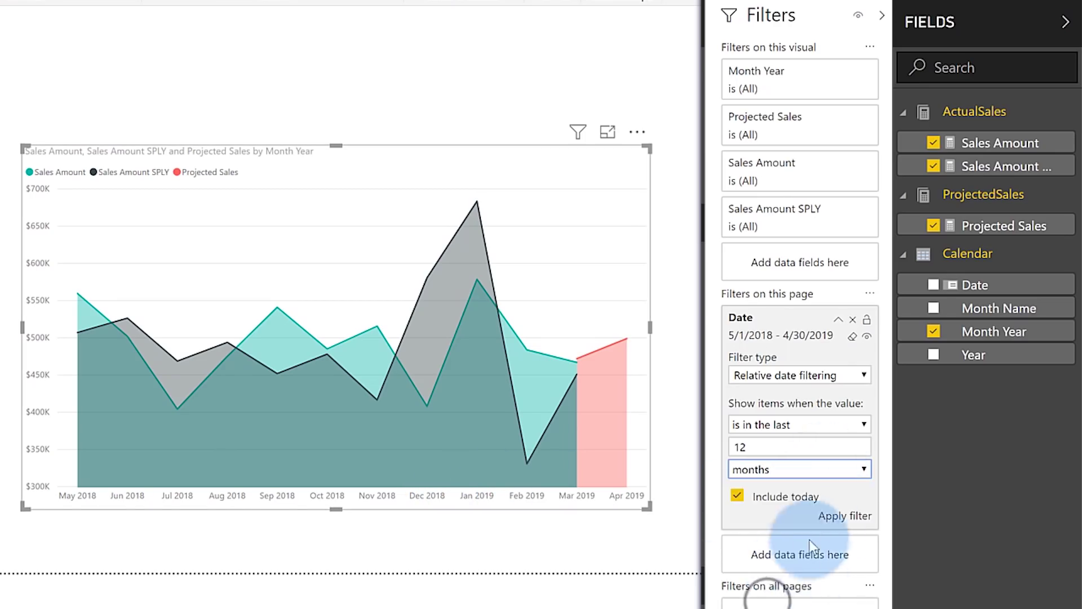
pyautogui.click(841, 516)
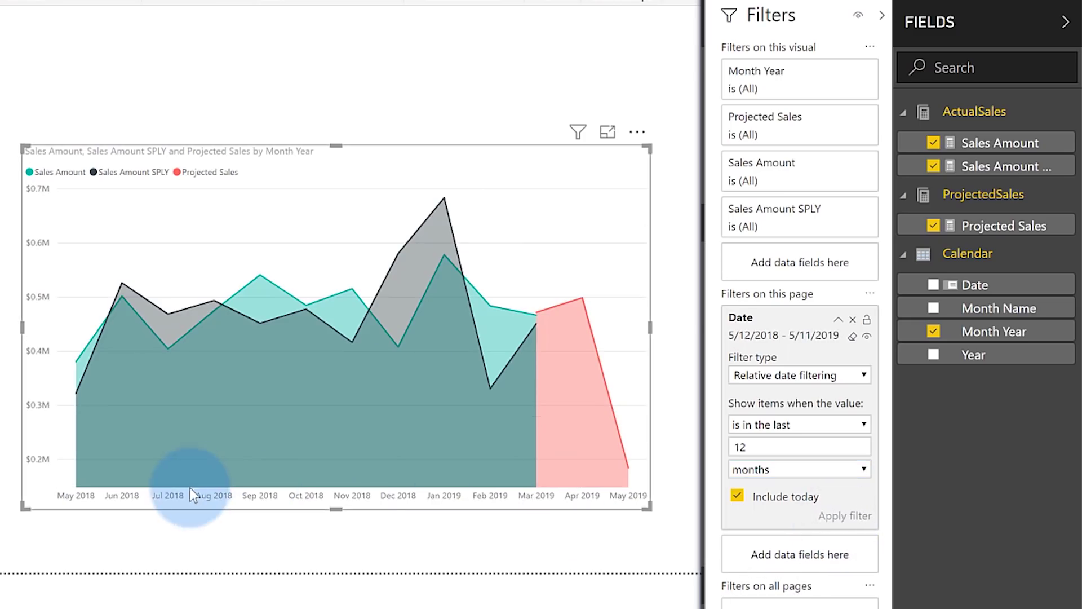
pyautogui.moveTo(366, 482)
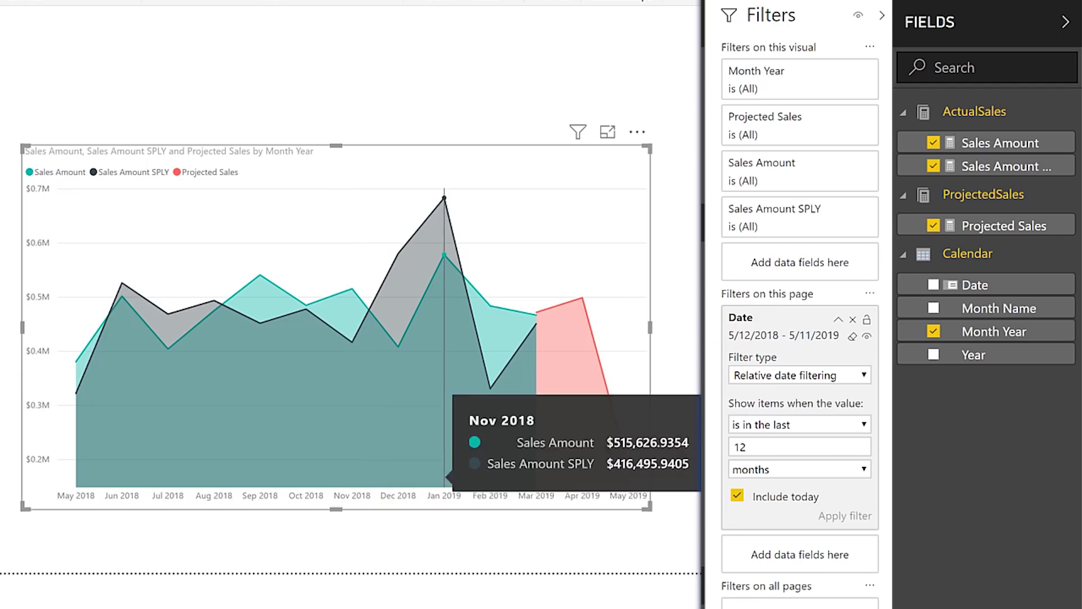
pyautogui.click(853, 319)
pyautogui.moveTo(995, 292); pyautogui.dragTo(797, 327)
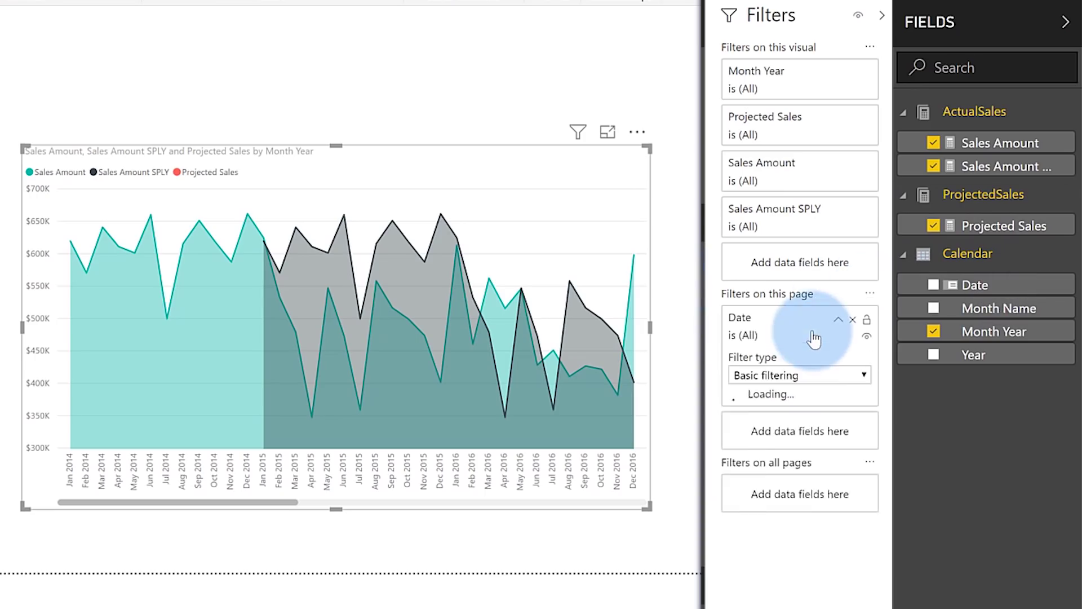
# Step: Switch the Date filter to advanced filtering with a first condition 'is after 3/1/2018'
pyautogui.click(806, 375)
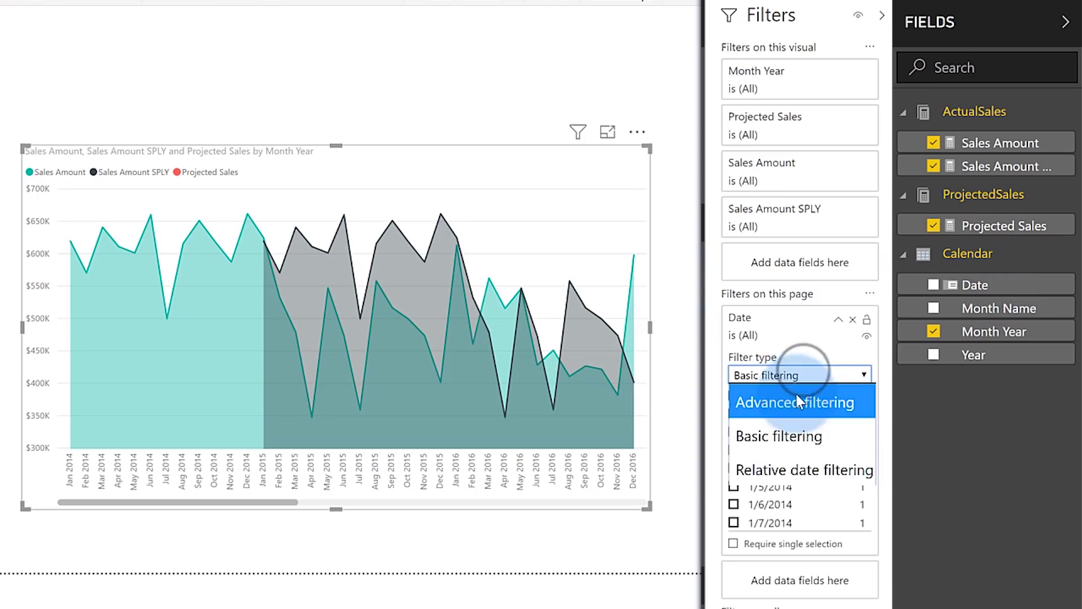
pyautogui.click(796, 397)
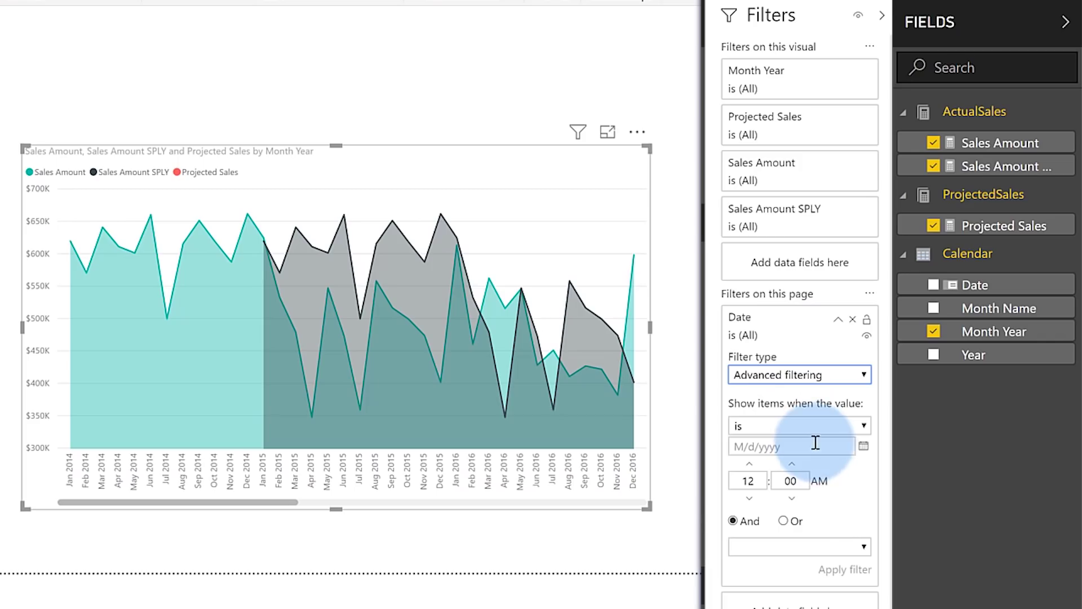
pyautogui.click(837, 420)
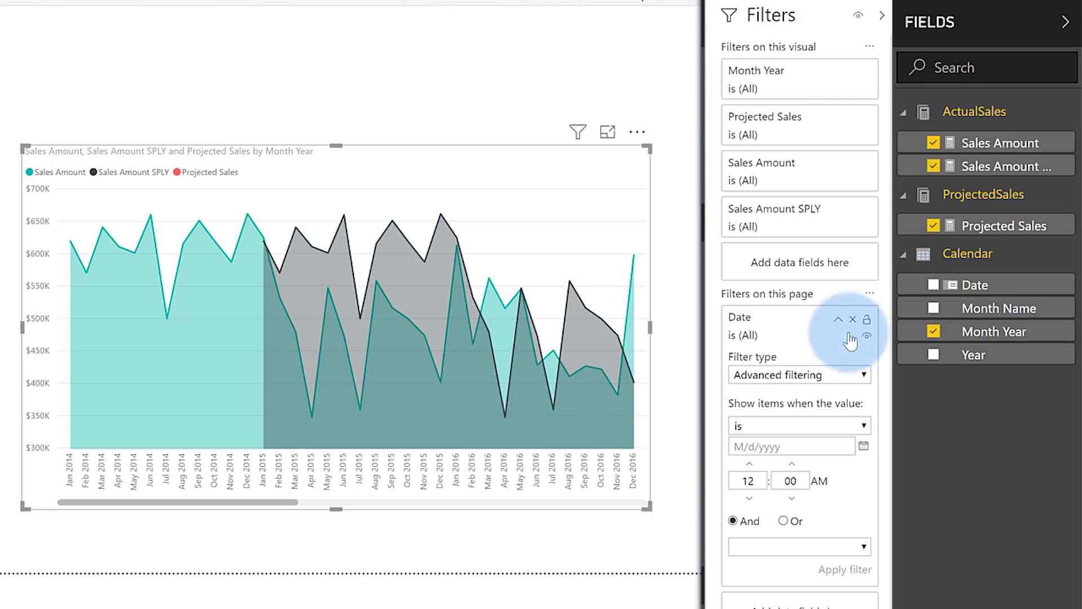
pyautogui.click(789, 427)
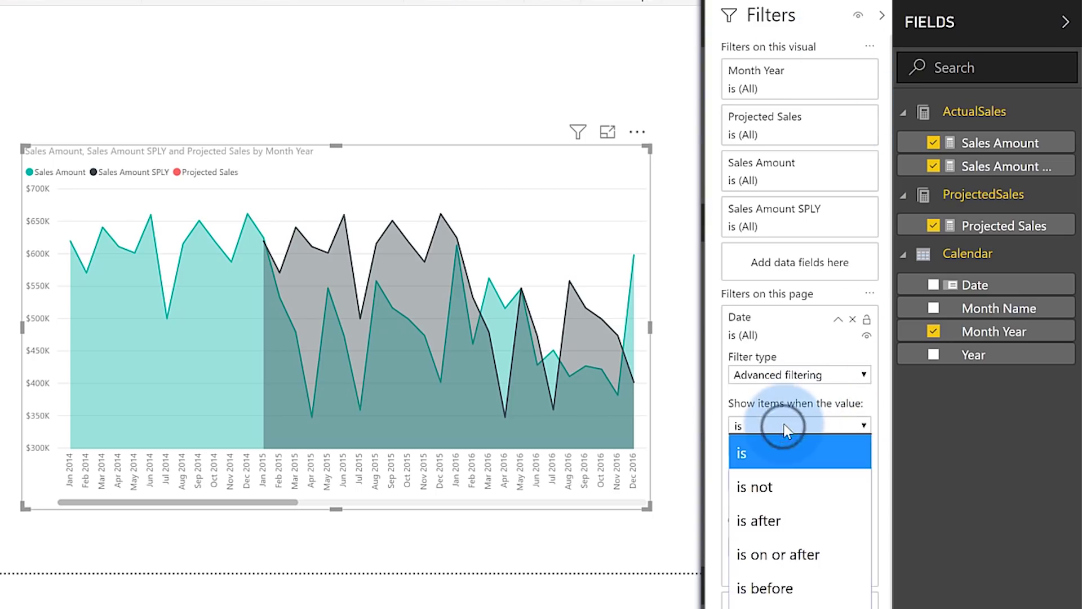
pyautogui.click(781, 524)
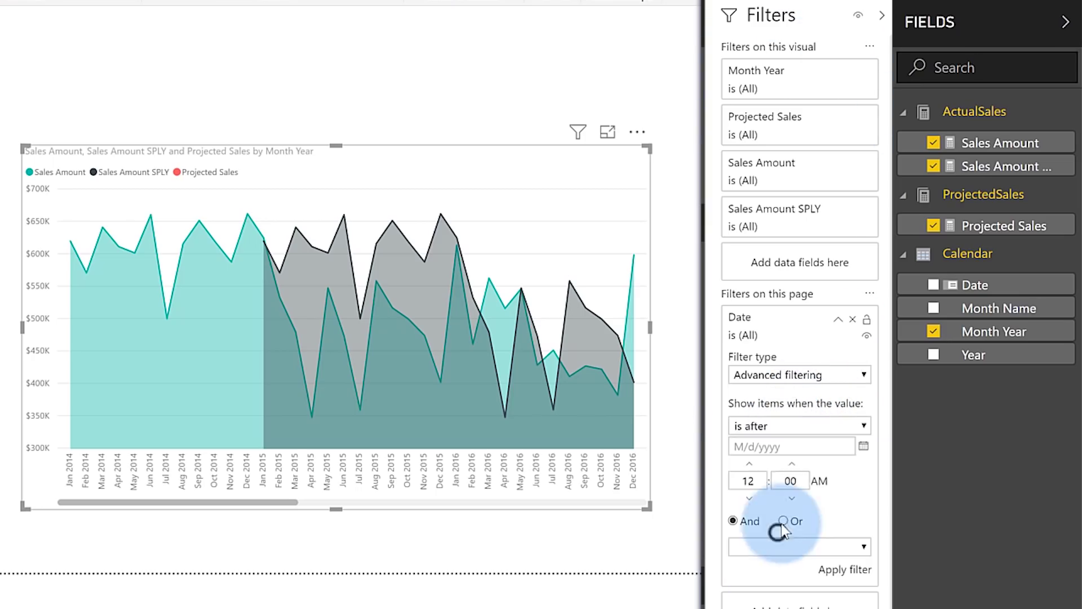
pyautogui.click(767, 435)
pyautogui.write('3/1/2018')
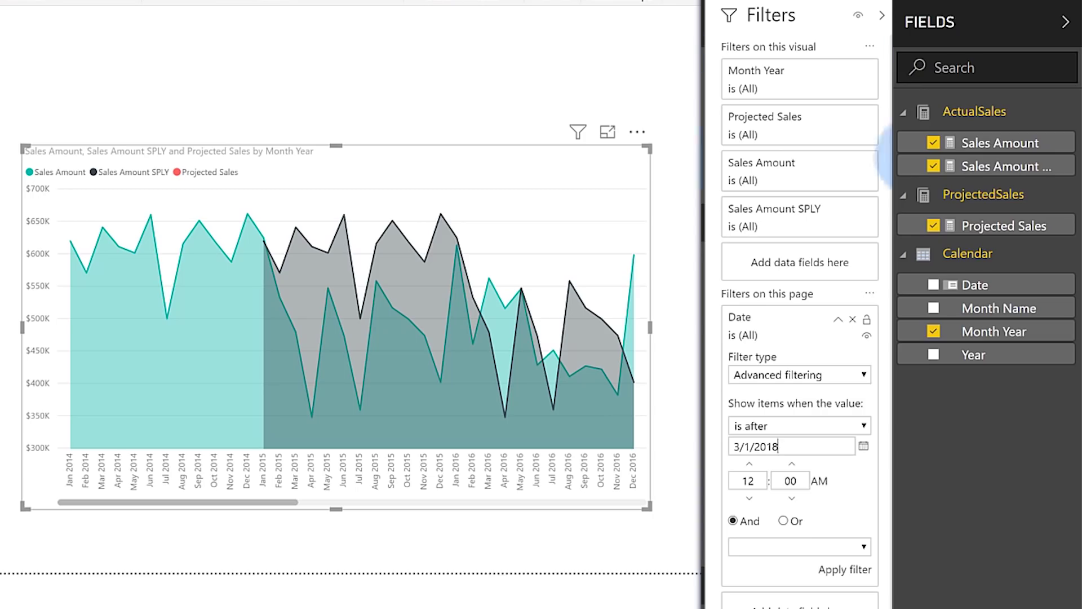
# Step: Add the condition 'is on or before 3/31/2020' and apply the date-range filter
pyautogui.click(842, 547)
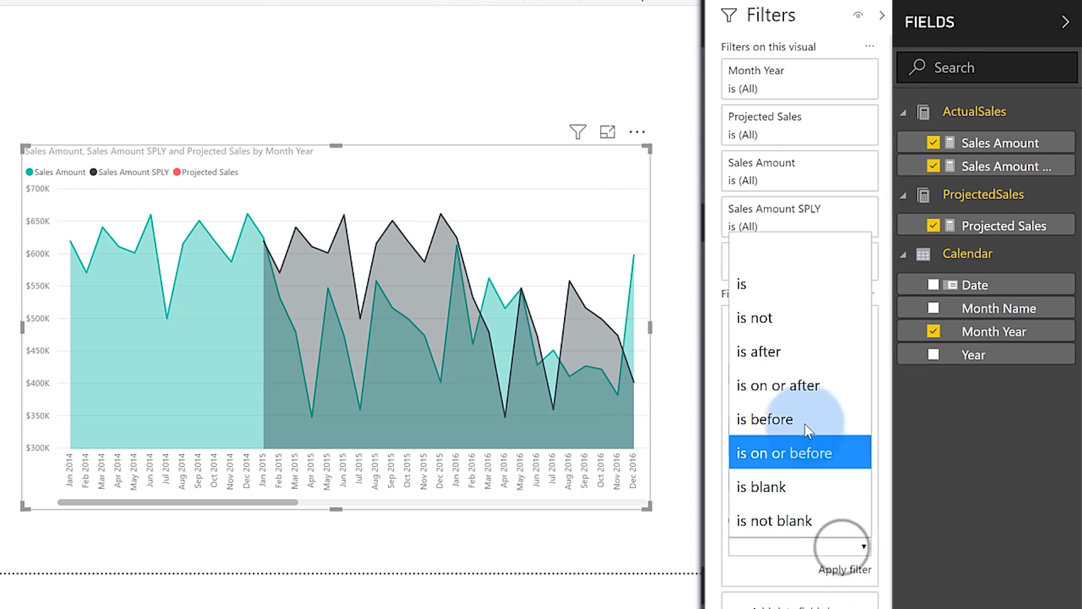
pyautogui.click(803, 454)
pyautogui.click(812, 568)
pyautogui.scroll(-2, 806, 536)
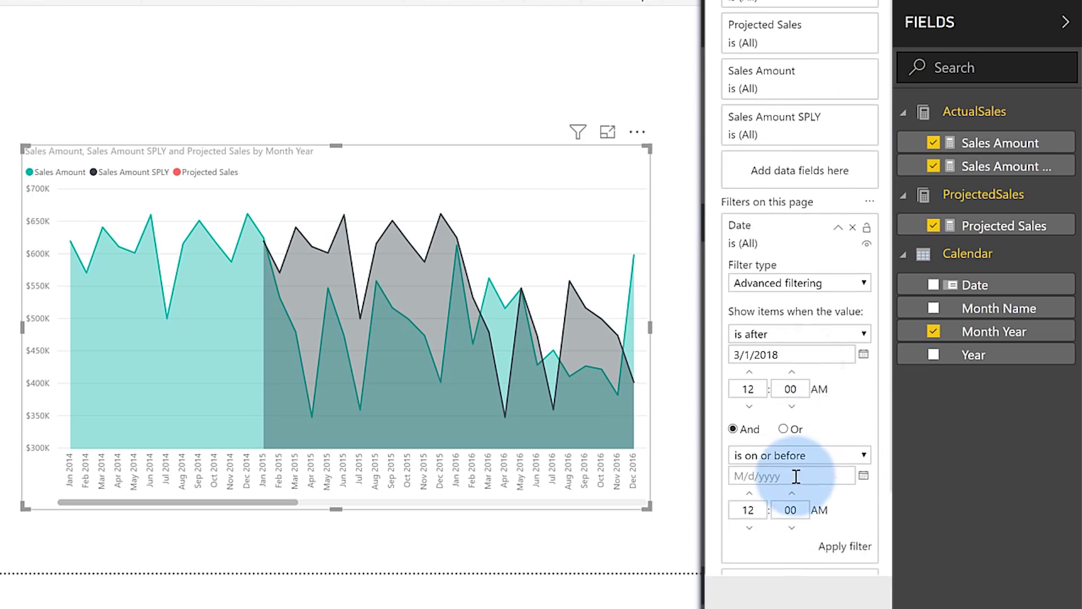
pyautogui.click(792, 476)
pyautogui.write('3/31/2020')
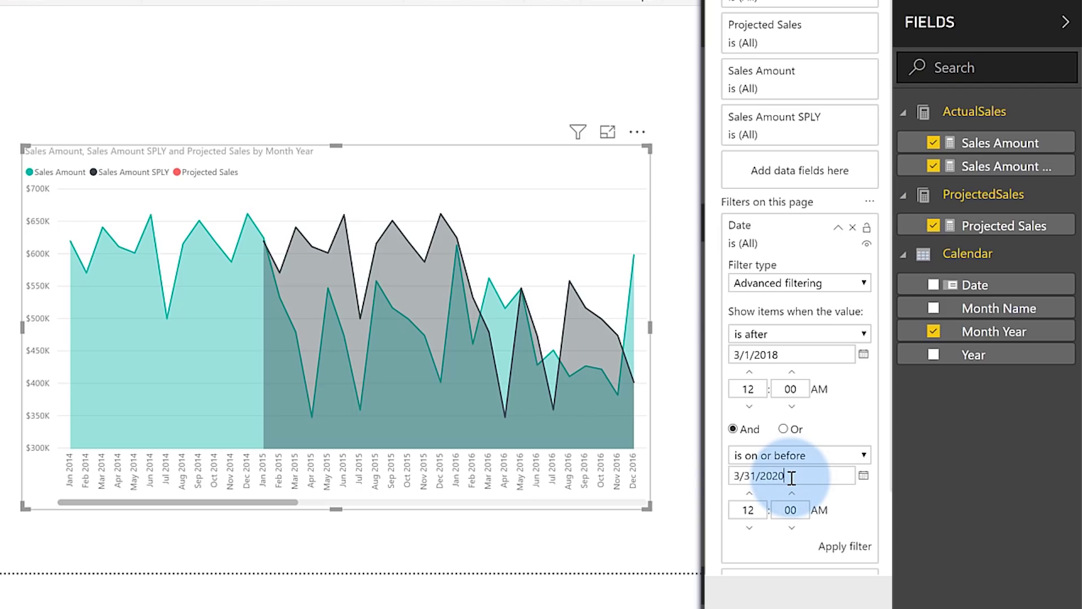
pyautogui.click(832, 550)
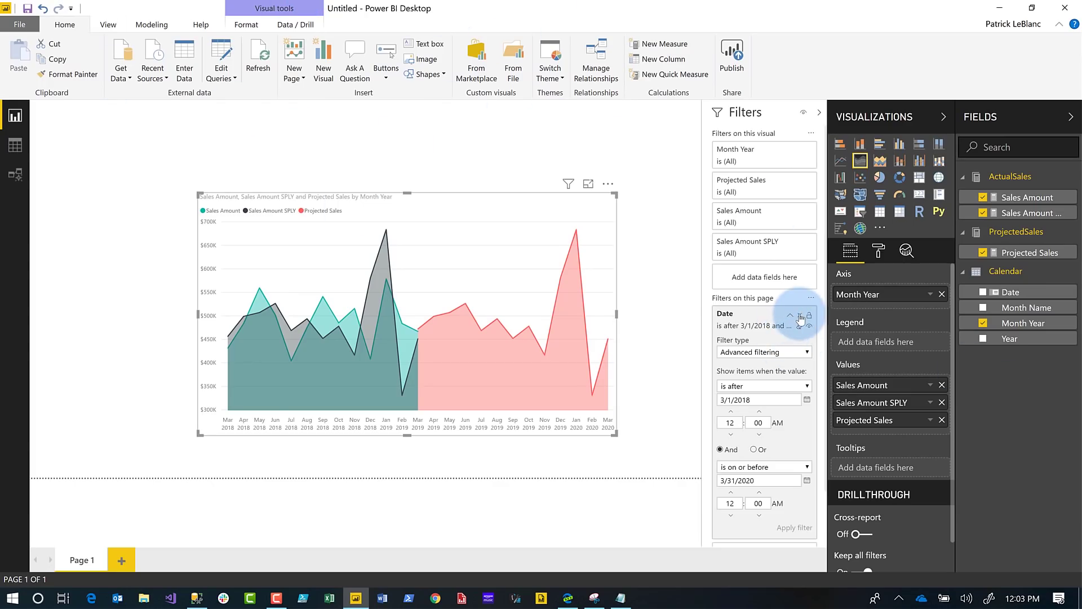
# Step: Remove the Date filter card from Filters on this page
pyautogui.click(800, 315)
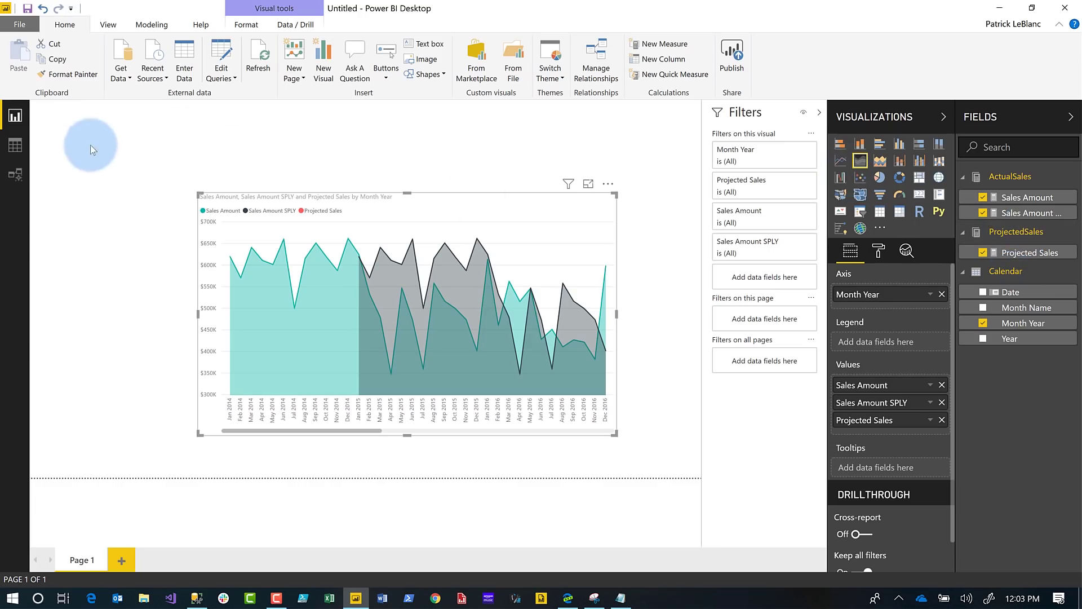
# Step: Show the Calendar table's 2,922 rows in Data view and bring up its table options
pyautogui.click(15, 148)
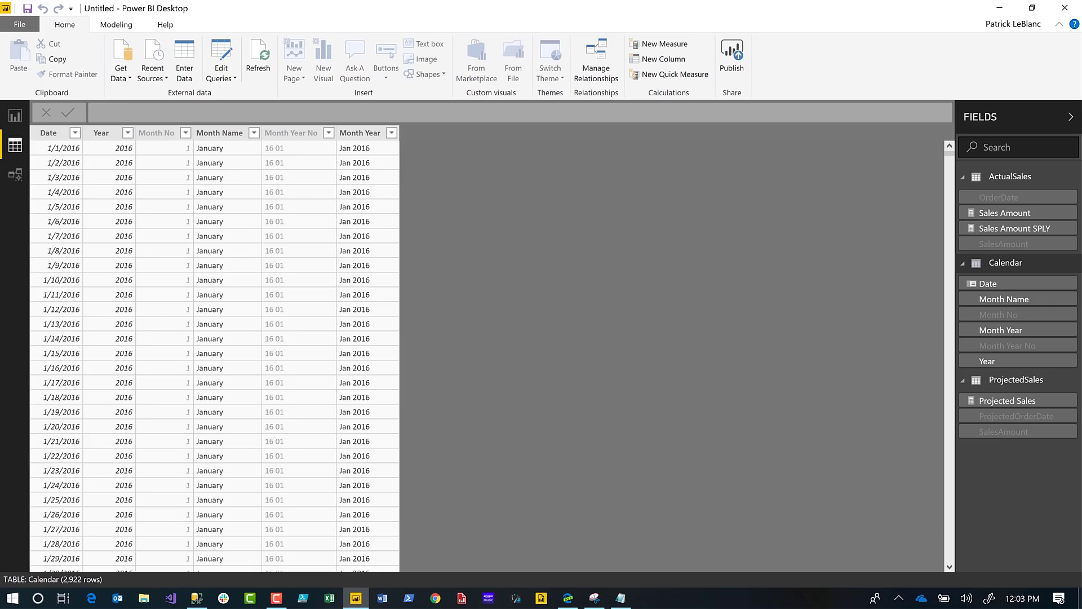
pyautogui.click(694, 248)
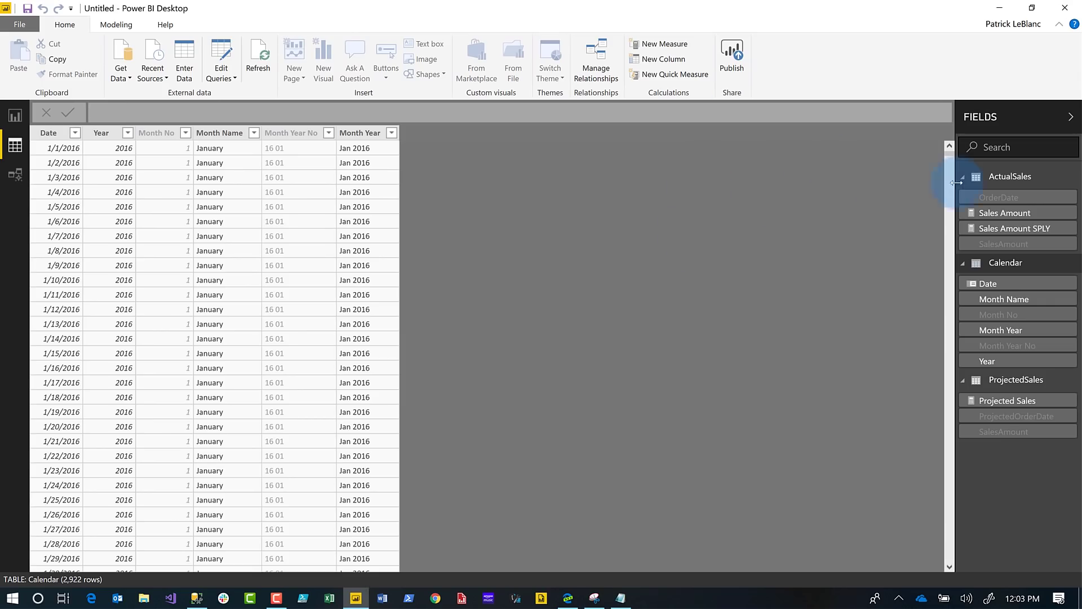
pyautogui.rightClick(1007, 262)
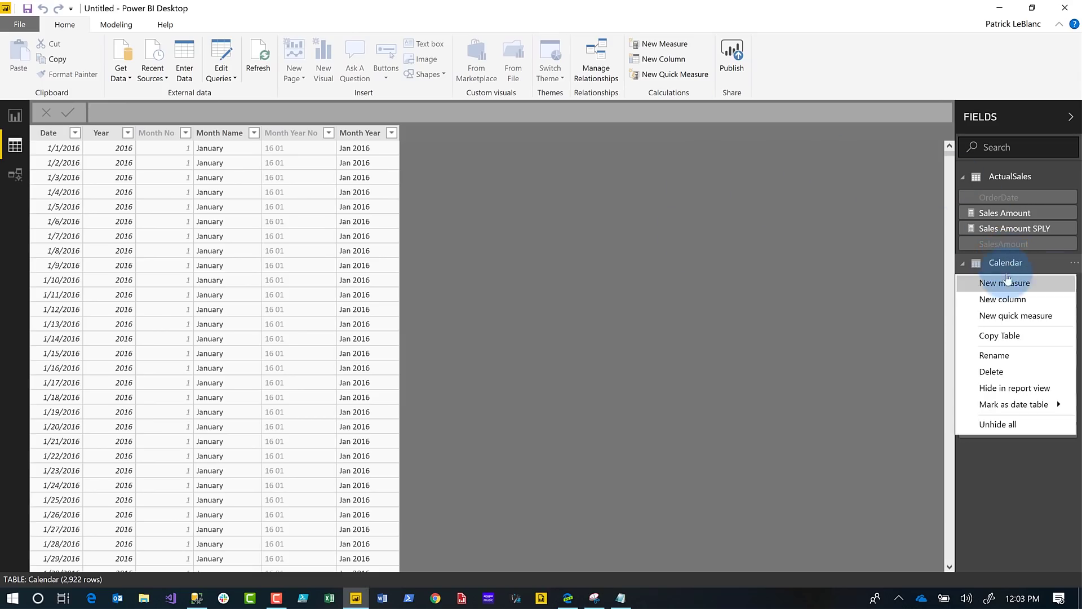
# Step: Add a new calculated column to Calendar named 24 Month Reports
pyautogui.click(1003, 299)
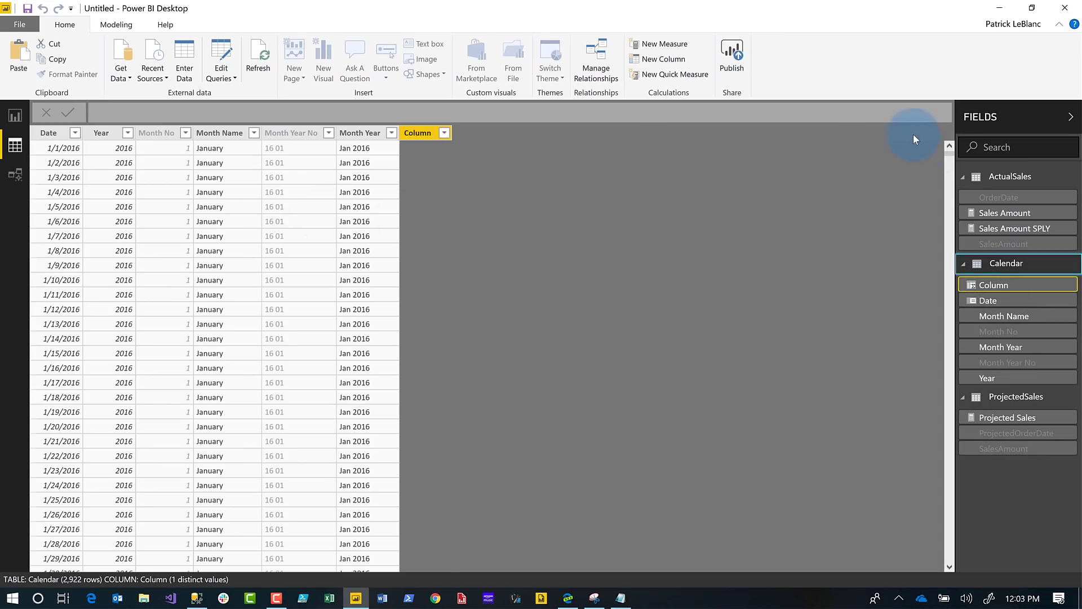
pyautogui.click(942, 113)
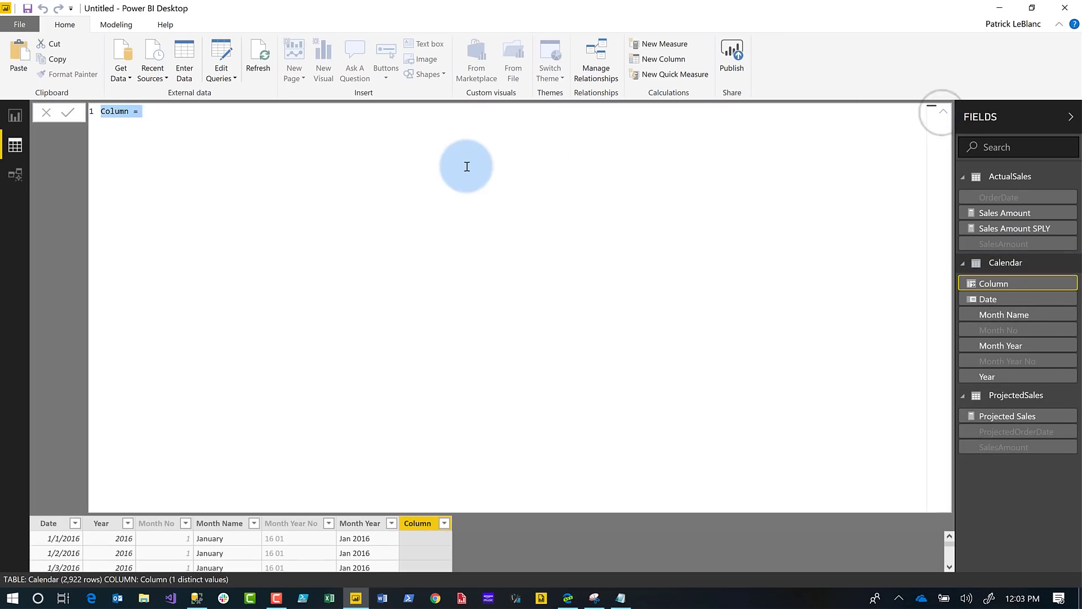
pyautogui.write('24 Mon')
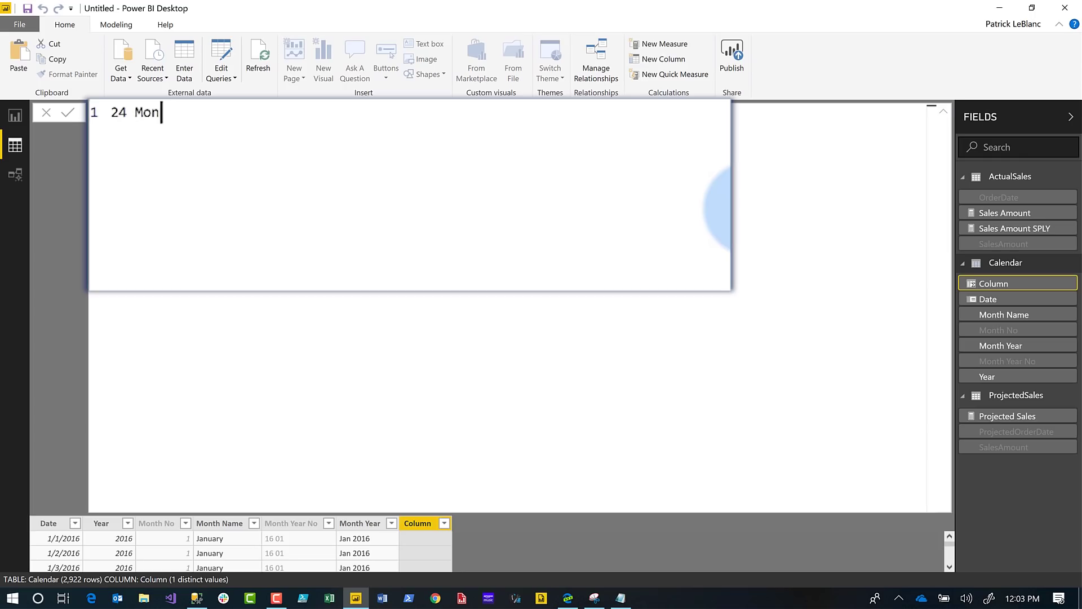
pyautogui.write('th Reports =')
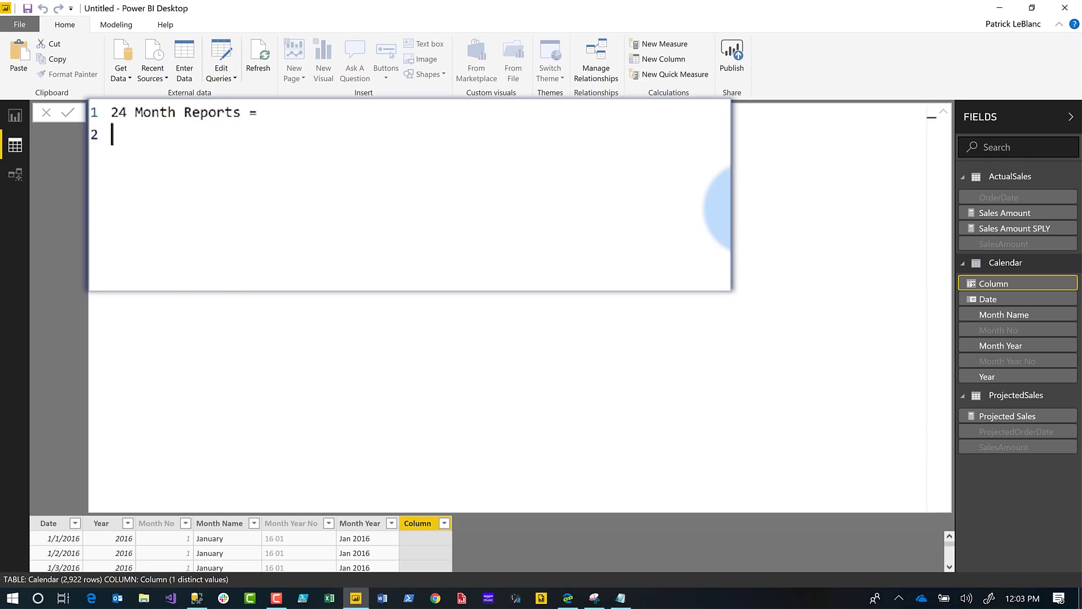
pyautogui.press('Return')
pyautogui.press('Return')
pyautogui.press('Return')
pyautogui.press('Return')
pyautogui.press('Return')
pyautogui.press('Return')
pyautogui.press('Return')
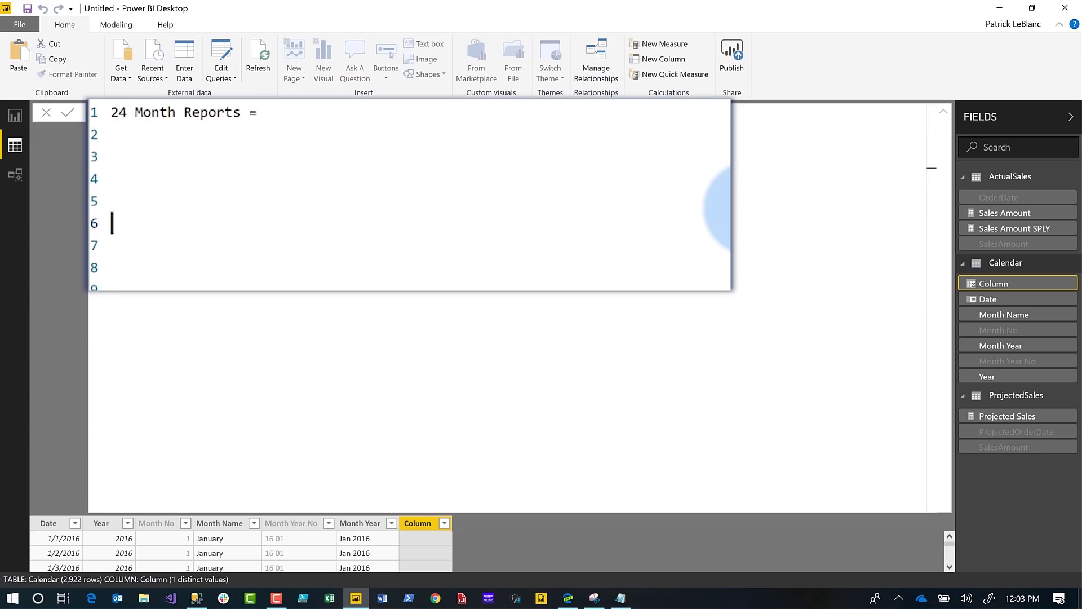
# Step: Write the formula line var _maxdate = MAX(ActualSales[OrderDate])
pyautogui.click(112, 157)
pyautogui.write('var _lastdate')
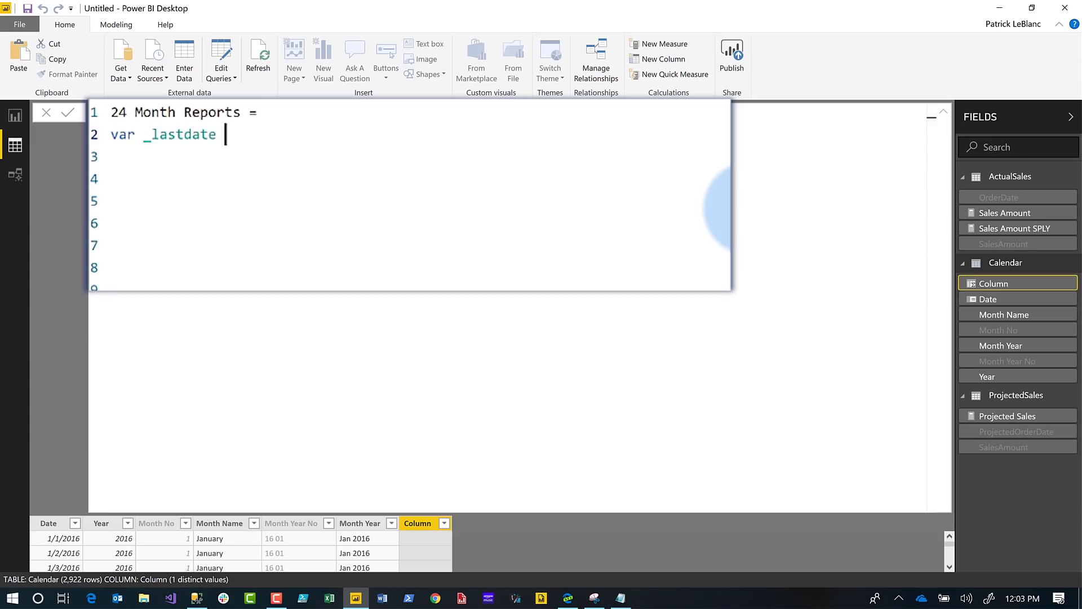
pyautogui.press('BackSpace')
pyautogui.press('BackSpace')
pyautogui.write('ma')
pyautogui.write('ma')
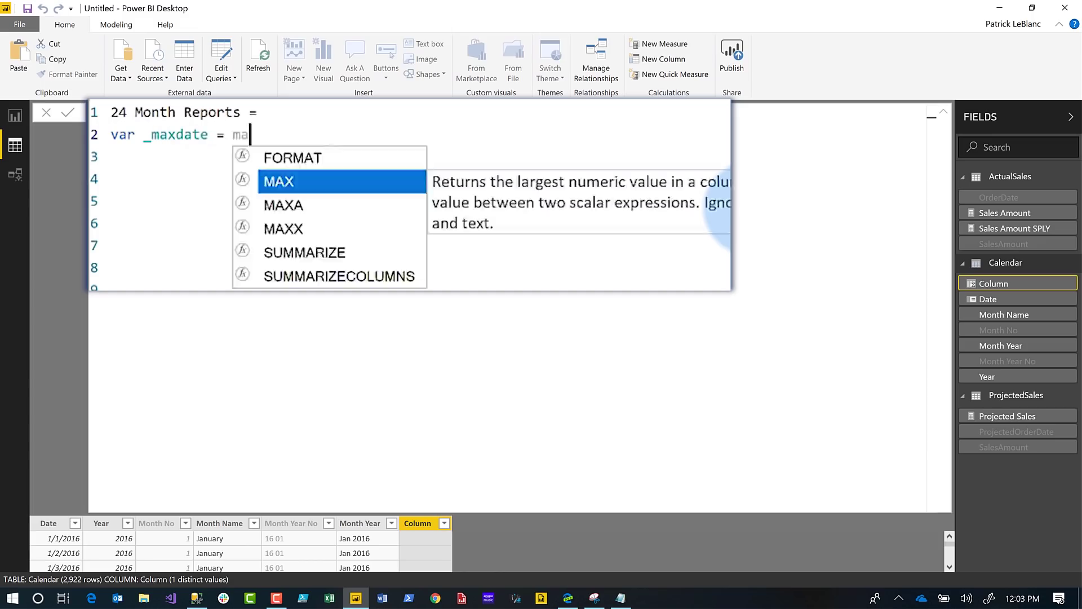
pyautogui.press('Tab')
pyautogui.write('or')
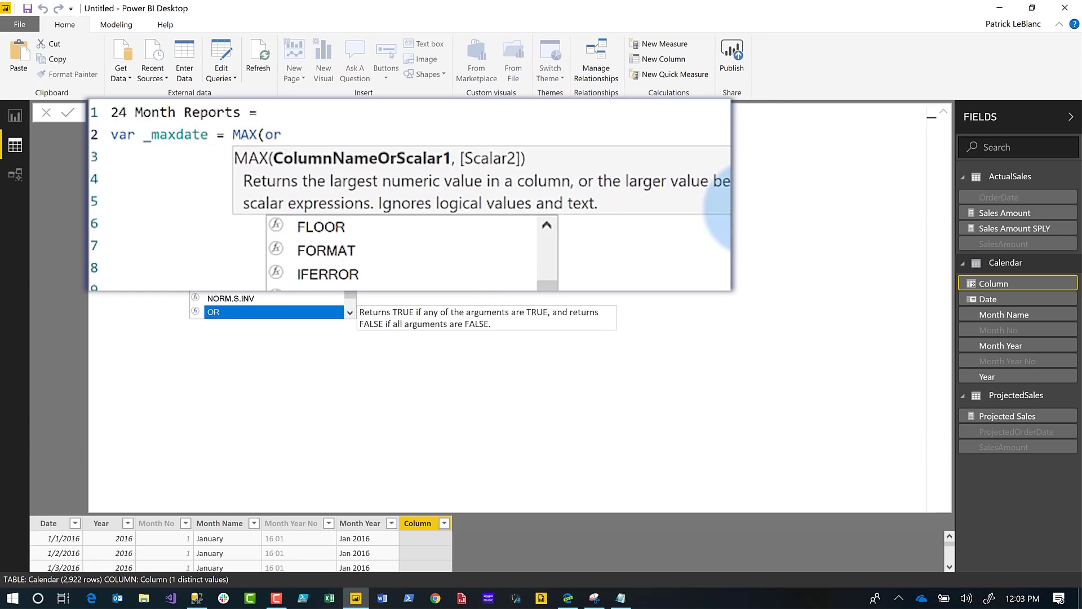
pyautogui.write('d')
pyautogui.press('Tab')
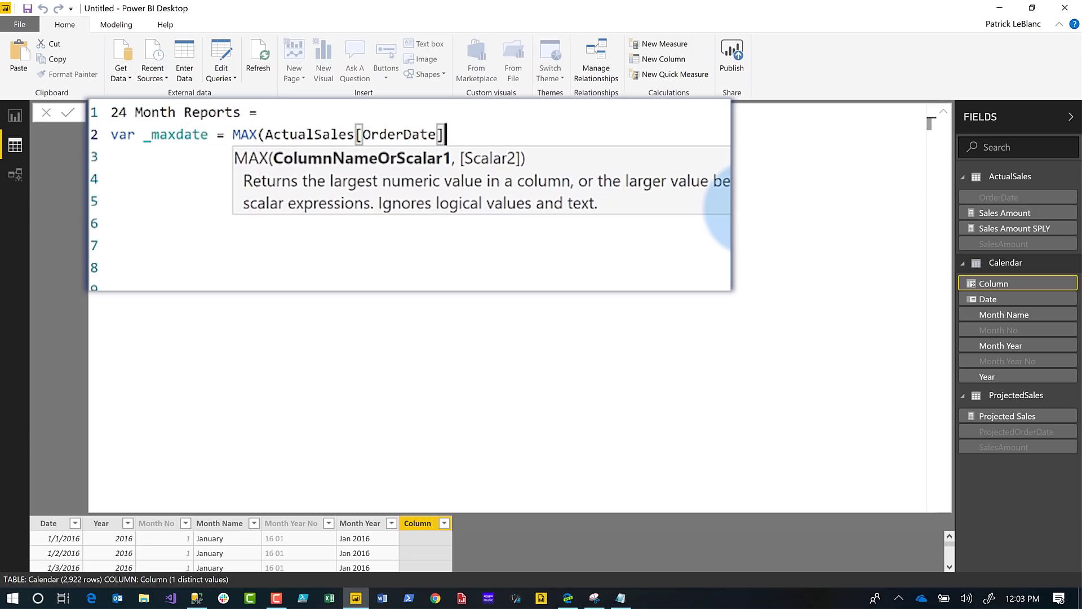
pyautogui.write(')')
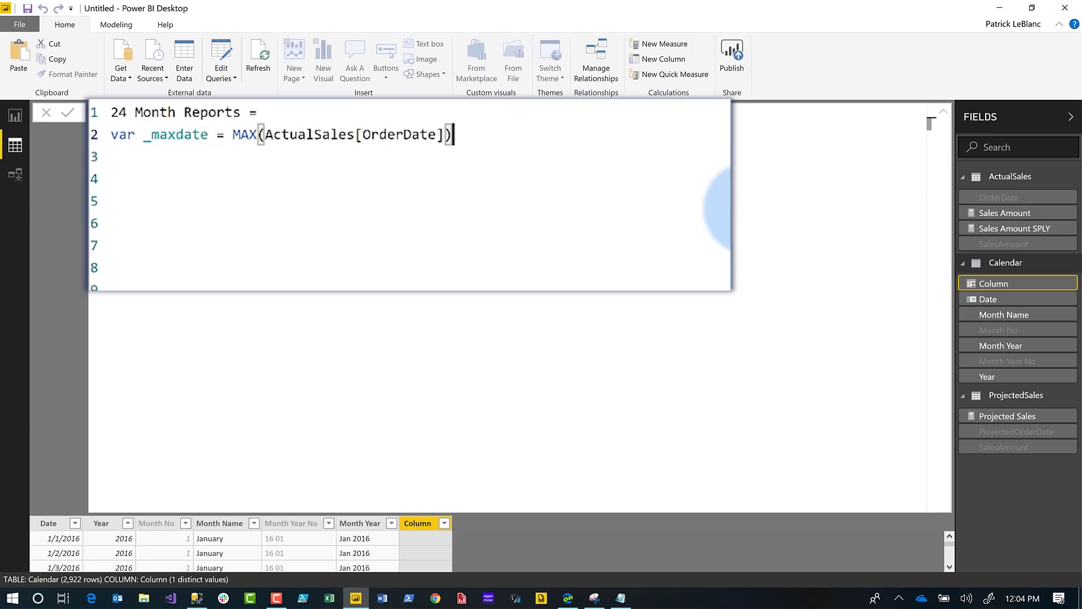
pyautogui.hotkey('shift', 'Return')
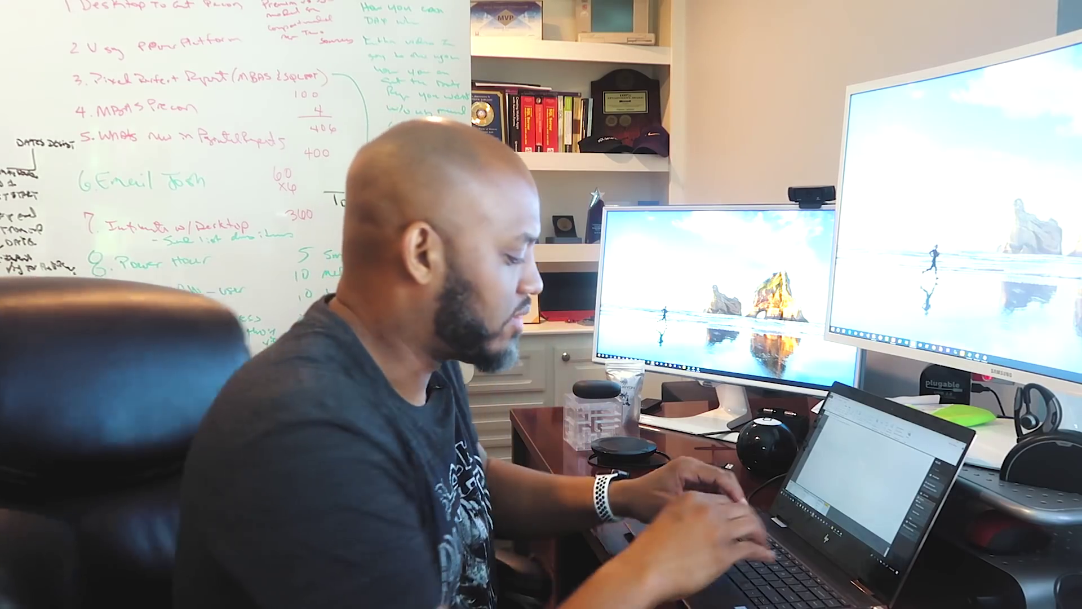
# Step: Finish the formula with return _maxdate and commit it, filling rows with 3/31/2019 12:00:00 AM
pyautogui.write('retun')
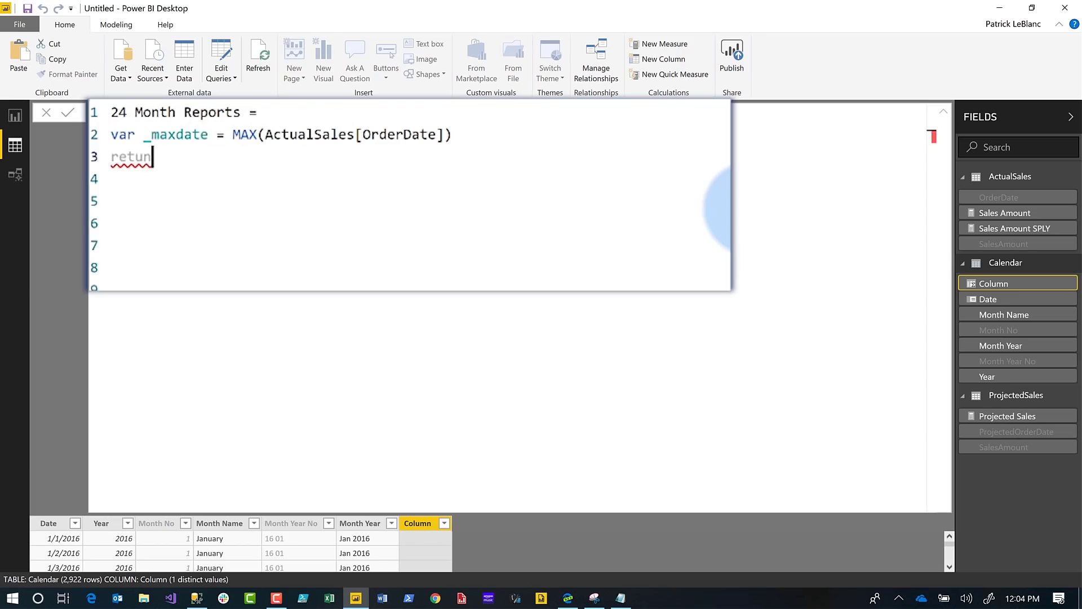
pyautogui.press('BackSpace')
pyautogui.press('BackSpace')
pyautogui.write('urn ')
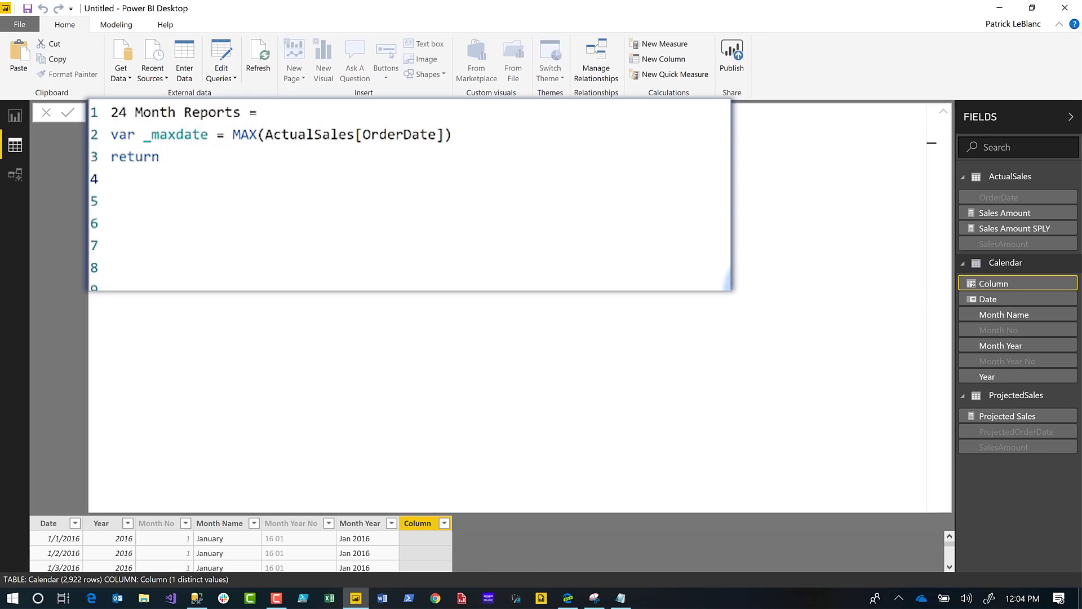
pyautogui.write('max')
pyautogui.press('Tab')
pyautogui.press('Return')
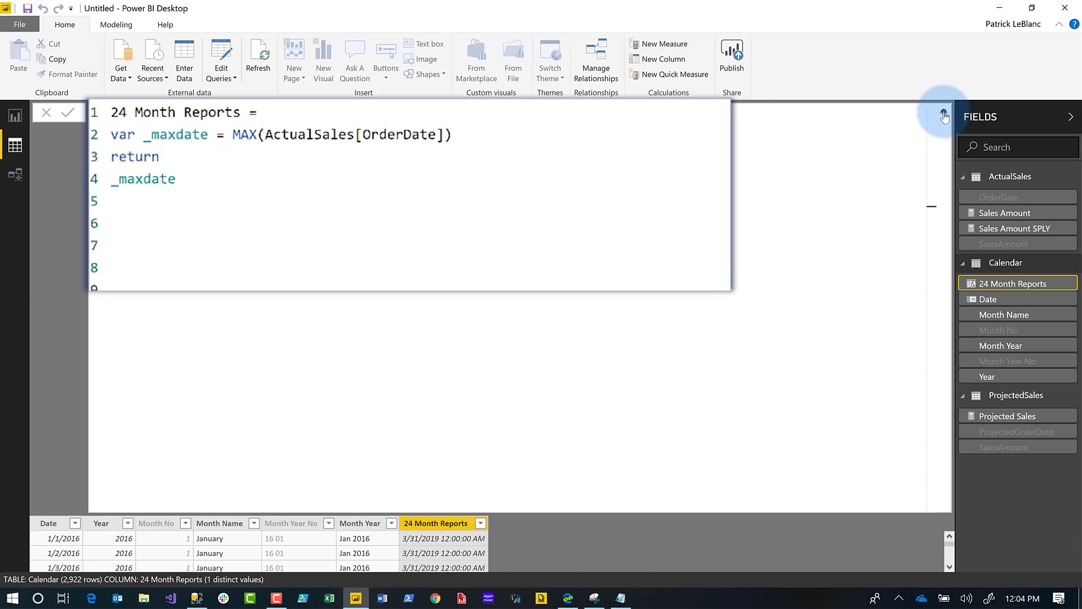
pyautogui.click(942, 112)
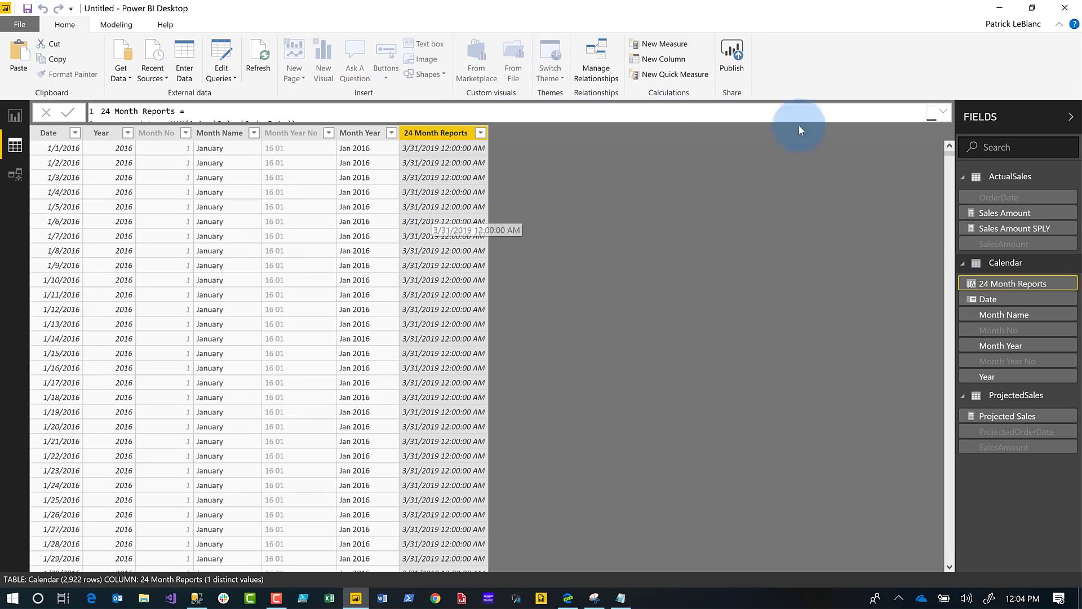
pyautogui.click(940, 116)
pyautogui.click(446, 247)
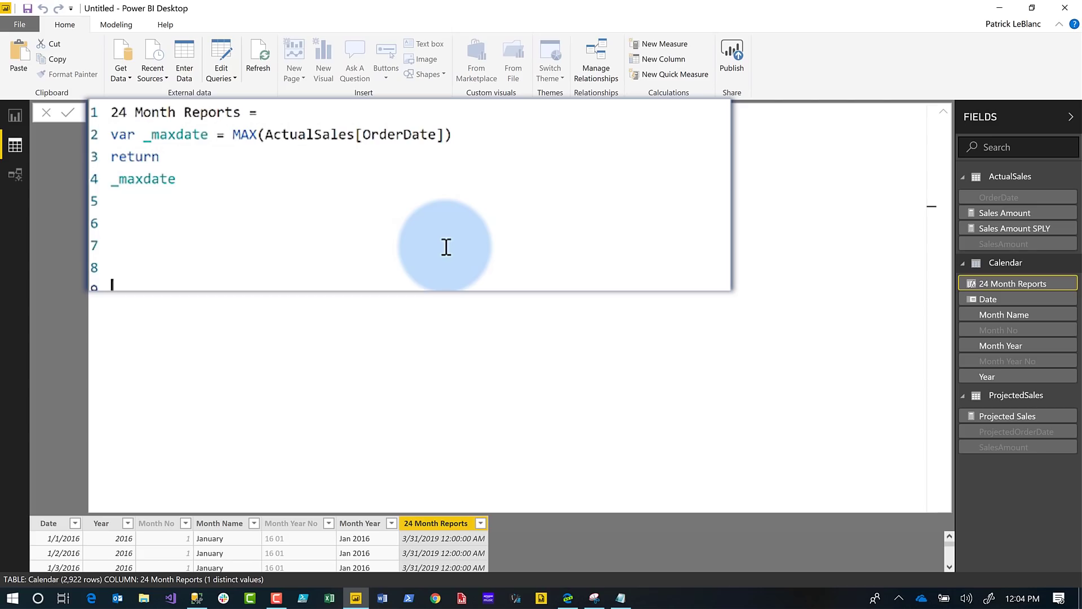
# Step: Begin the return line with DATEDIFF, using 'Calendar'[Date] as the first date
pyautogui.press('Up')
pyautogui.press('Up')
pyautogui.press('Up')
pyautogui.press('Up')
pyautogui.write('dat')
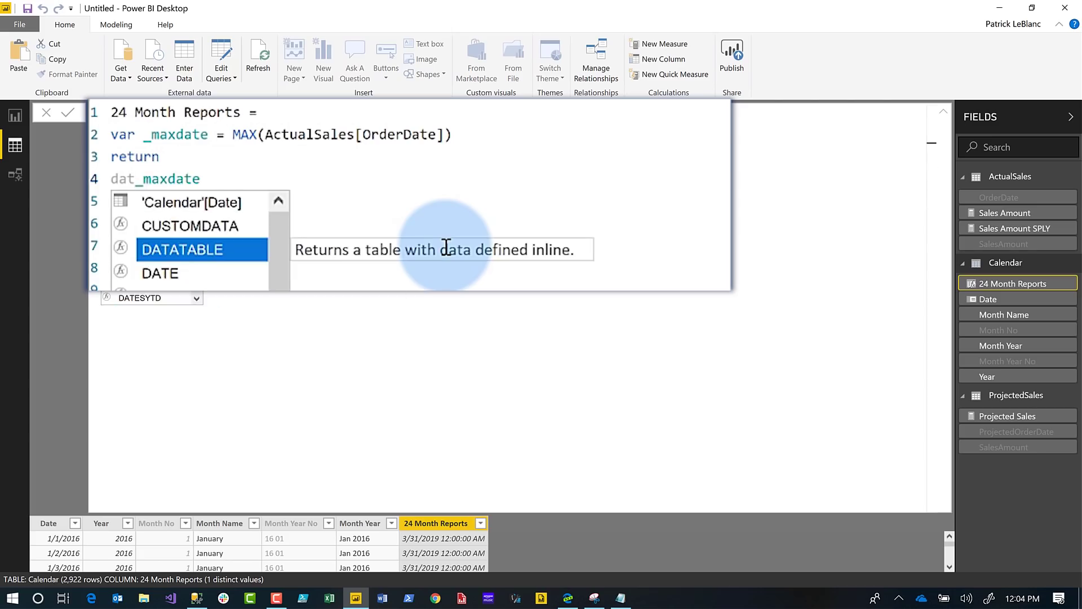
pyautogui.press('Down')
pyautogui.press('Down')
pyautogui.press('Down')
pyautogui.press('Tab')
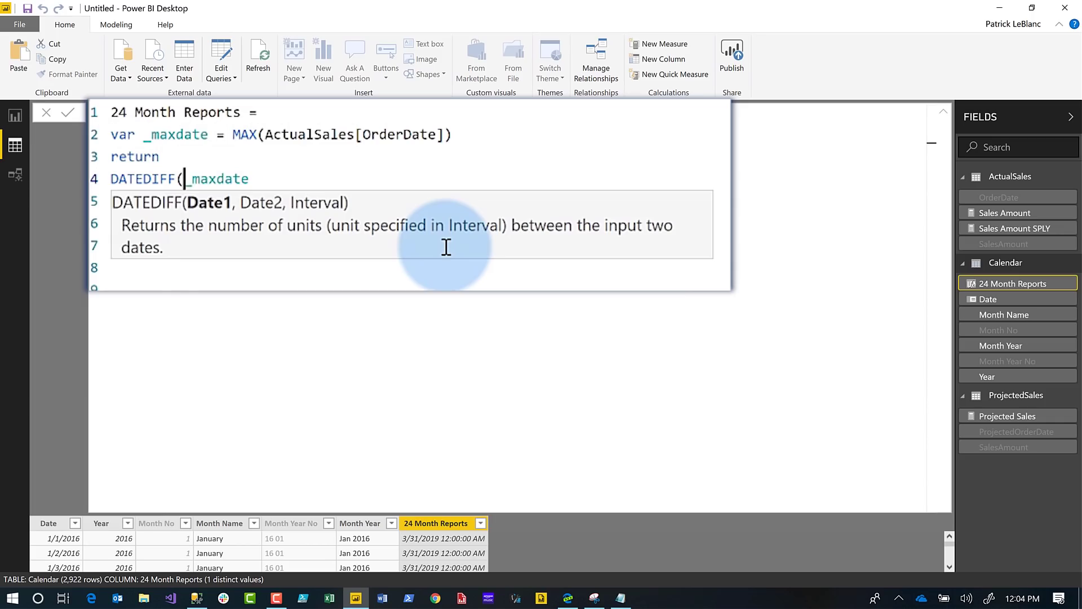
pyautogui.write('date')
pyautogui.press('BackSpace')
pyautogui.press('BackSpace')
pyautogui.press('BackSpace')
pyautogui.press('BackSpace')
pyautogui.press('Escape')
pyautogui.write('car')
pyautogui.press('BackSpace')
pyautogui.press('BackSpace')
pyautogui.press('BackSpace')
pyautogui.write('date')
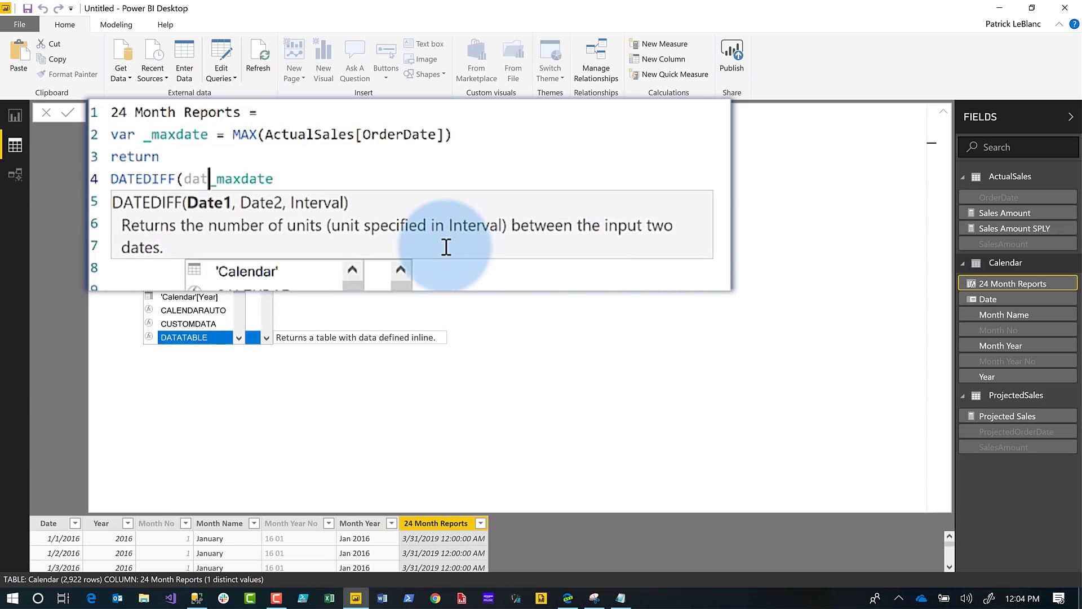
pyautogui.press('Up')
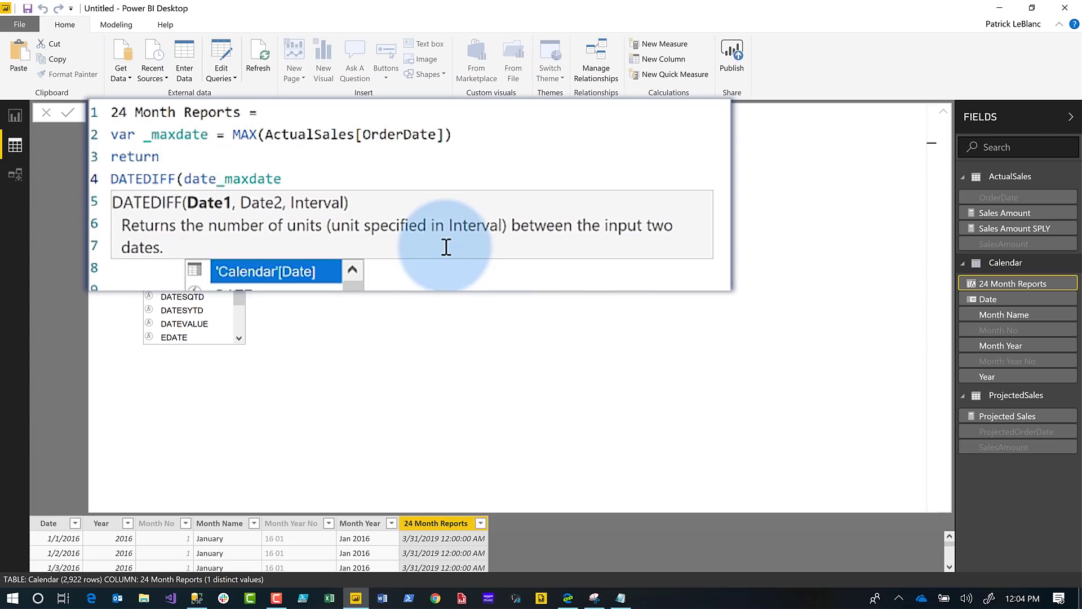
pyautogui.press('Tab')
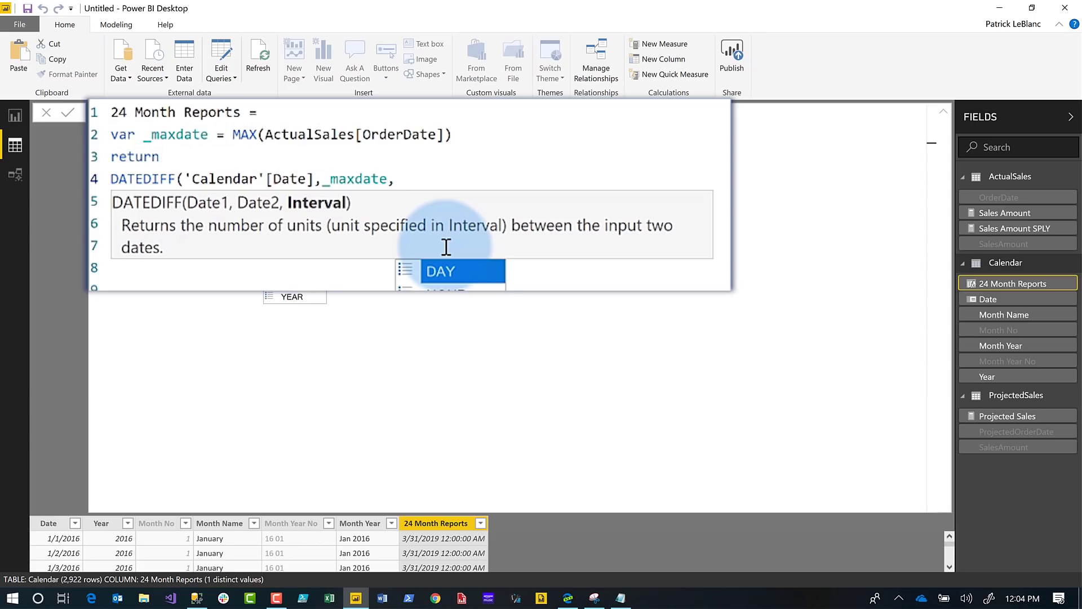
# Step: Complete DATEDIFF('Calendar'[Date],_maxdate,MONTH) and commit, giving 38 for January 2016
pyautogui.write('mon')
pyautogui.press('Tab')
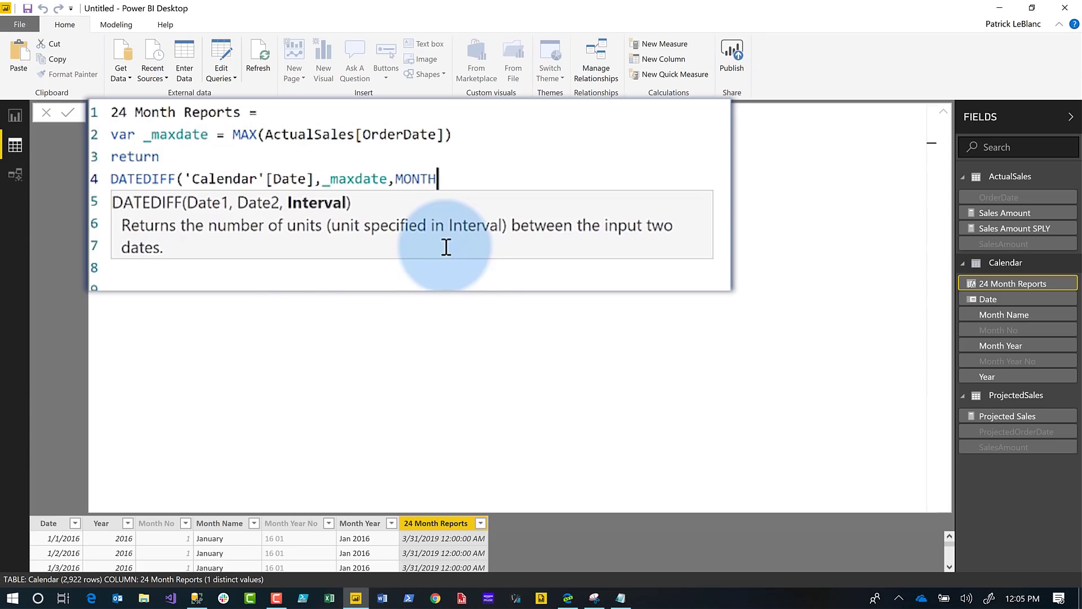
pyautogui.write(')')
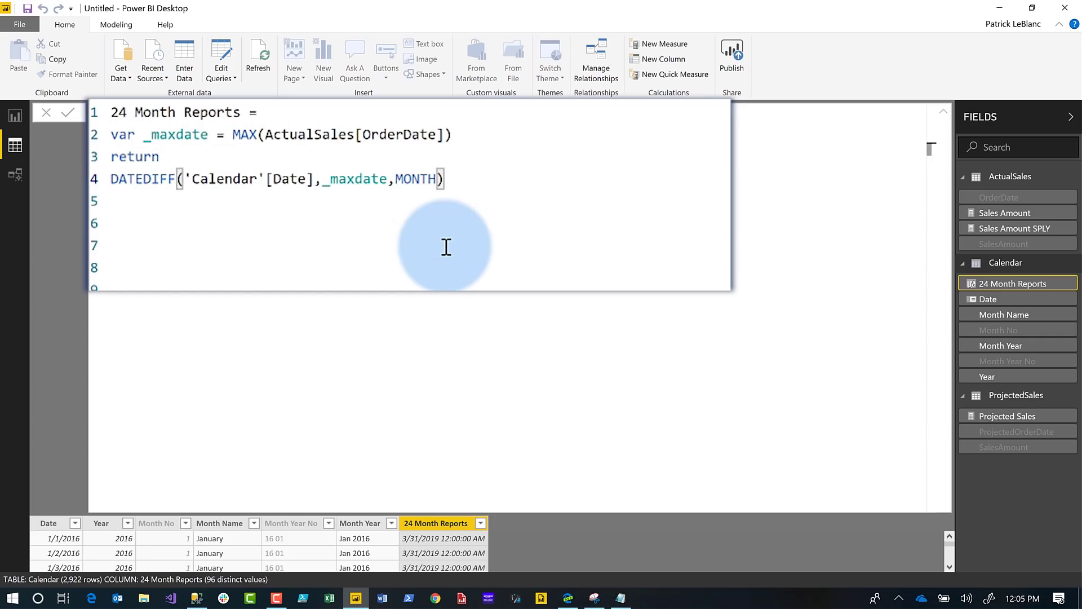
pyautogui.press('Return')
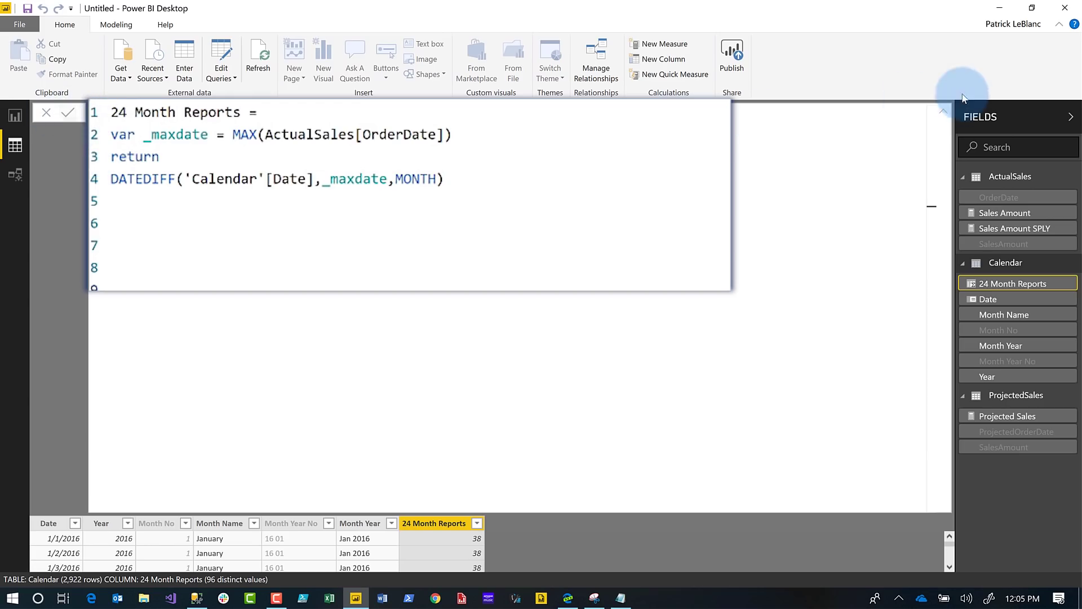
# Step: Scroll through the 24 Month Reports values, starting at -33, then close the list unfiltered
pyautogui.click(940, 113)
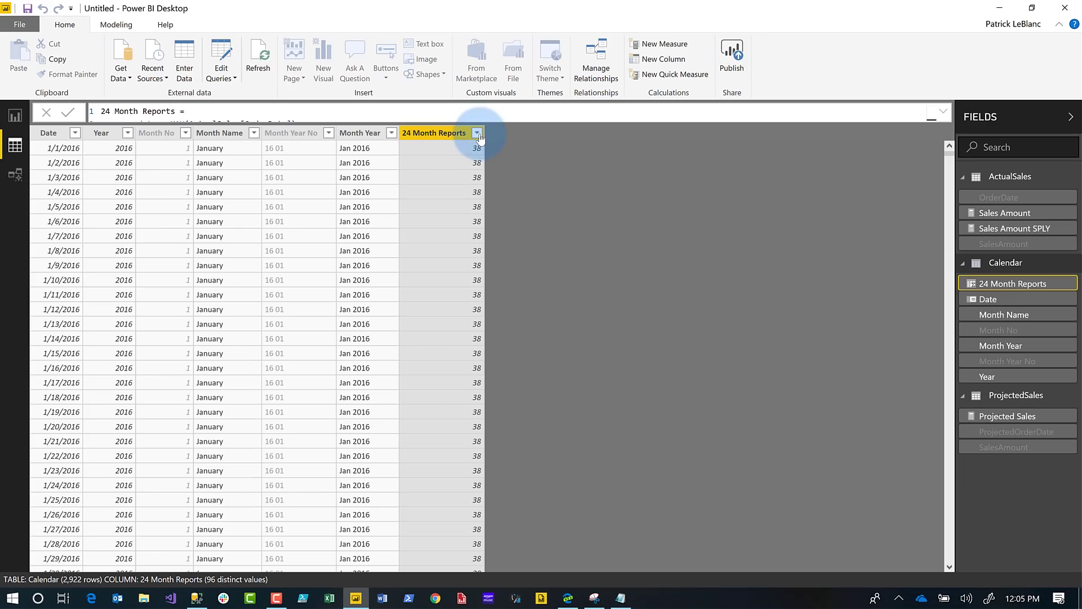
pyautogui.click(477, 134)
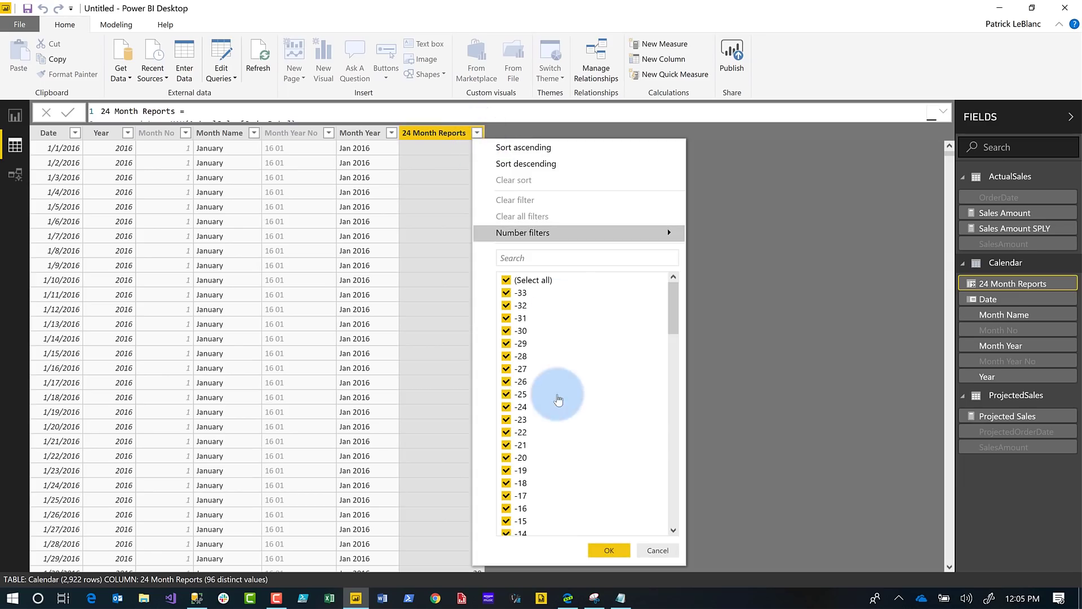
pyautogui.scroll(-5, 545, 476)
pyautogui.scroll(-1, 545, 476)
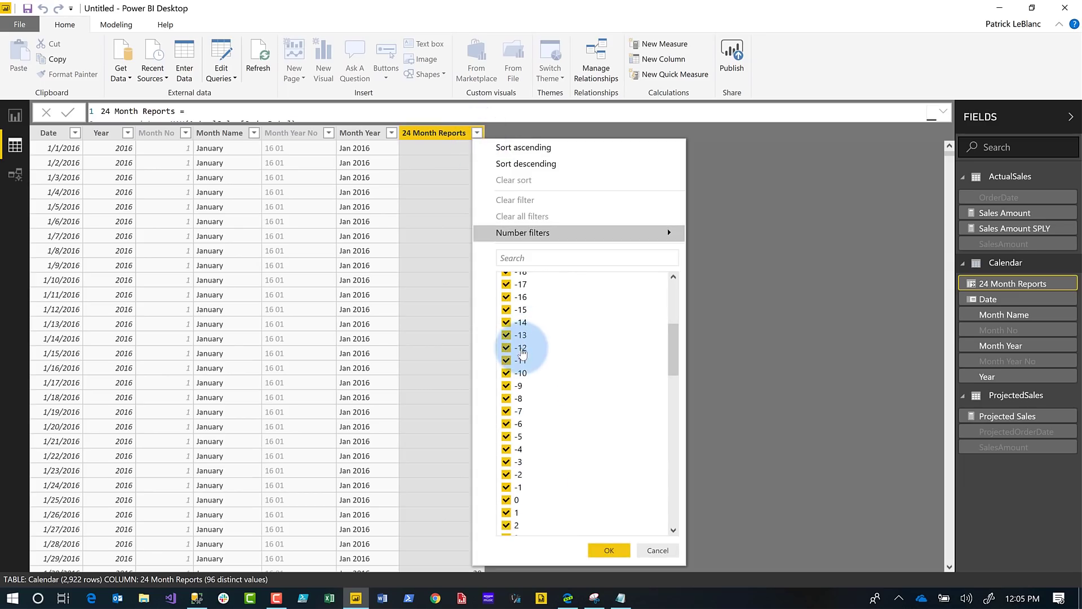
pyautogui.scroll(-1, 535, 429)
pyautogui.scroll(-9, 535, 429)
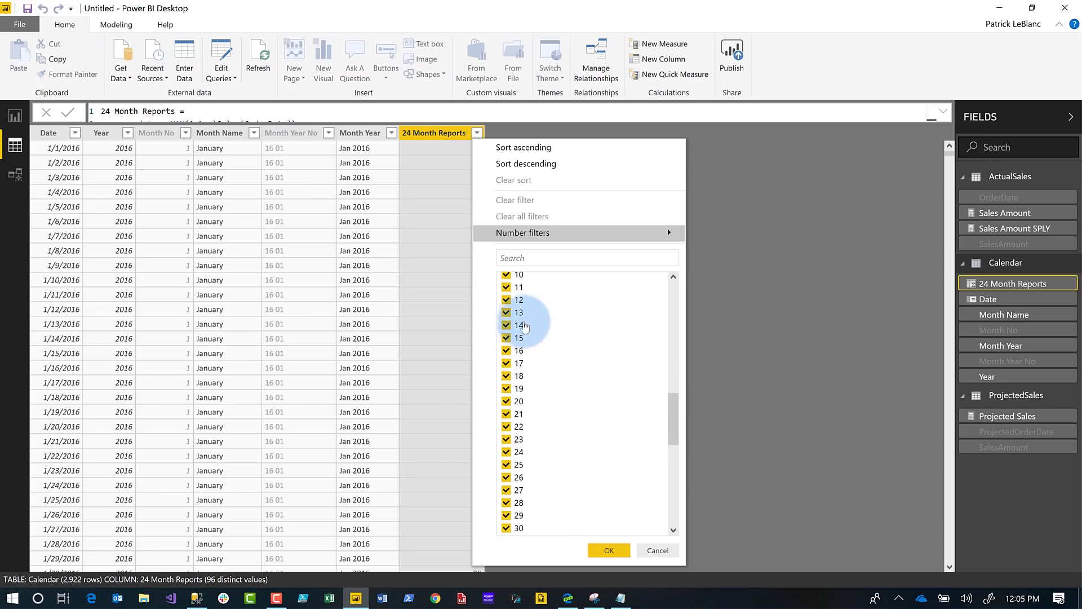
pyautogui.click(648, 548)
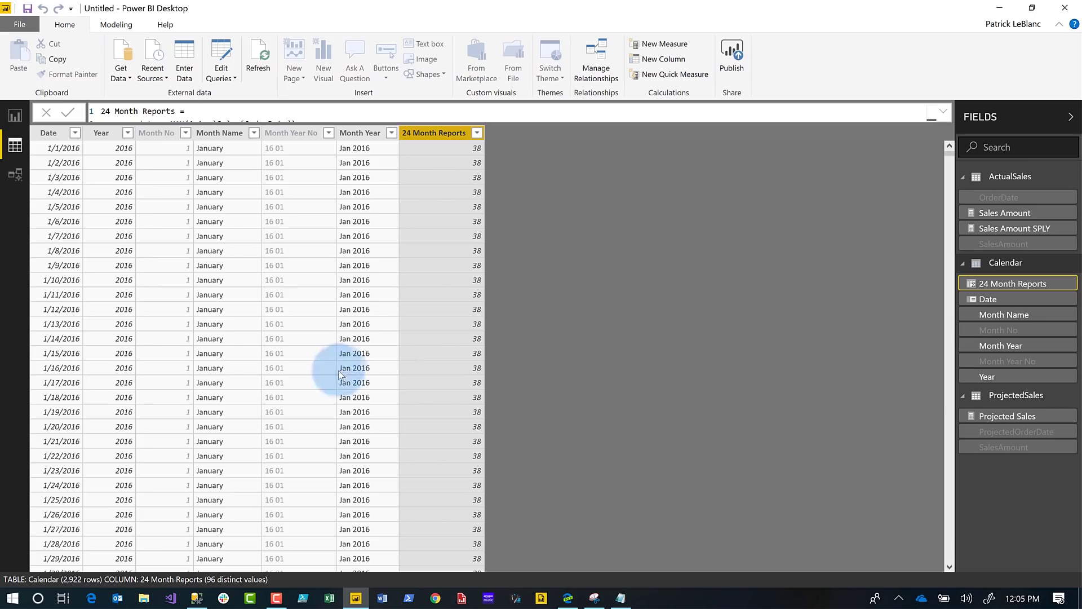
# Step: Wrap DATEDIFF in IF(... in GENERATESERIES(-12, 12, 1), 1, 0) and commit the formula
pyautogui.click(942, 110)
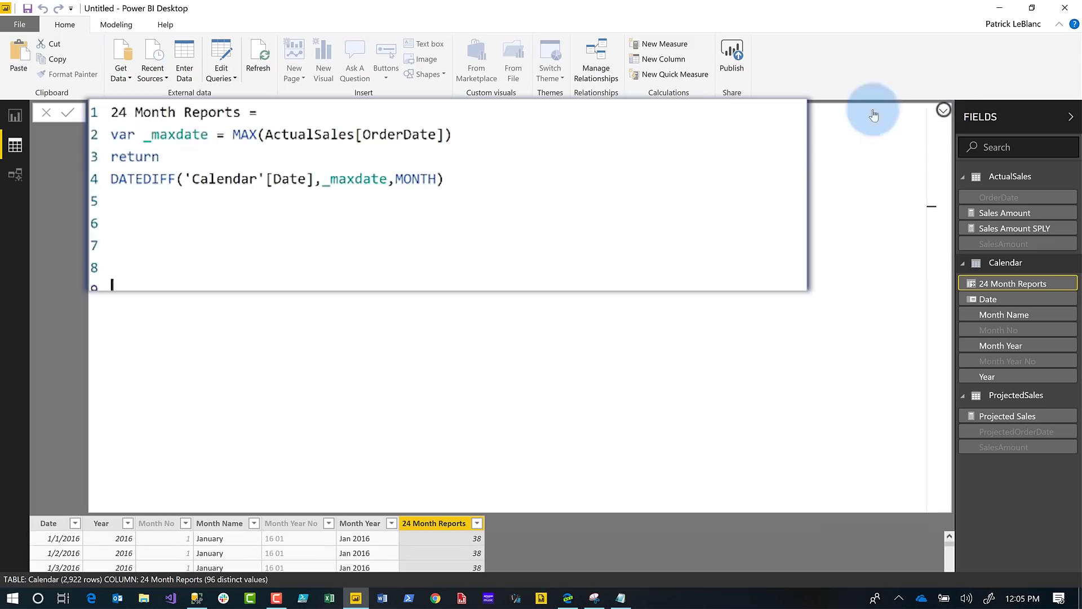
pyautogui.click(112, 179)
pyautogui.write('IF(')
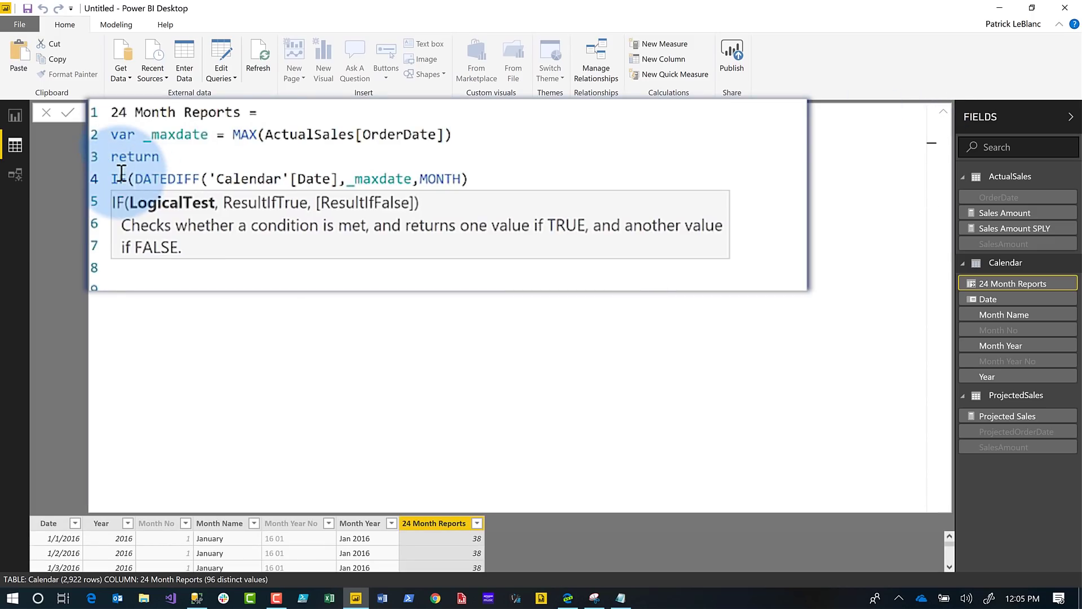
pyautogui.click(482, 179)
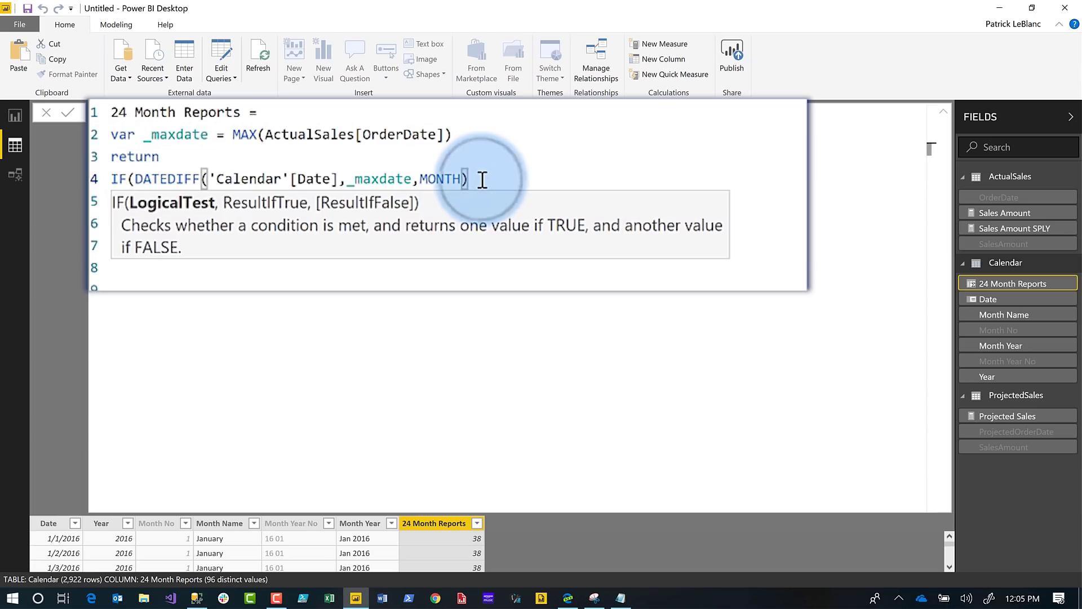
pyautogui.write('ge')
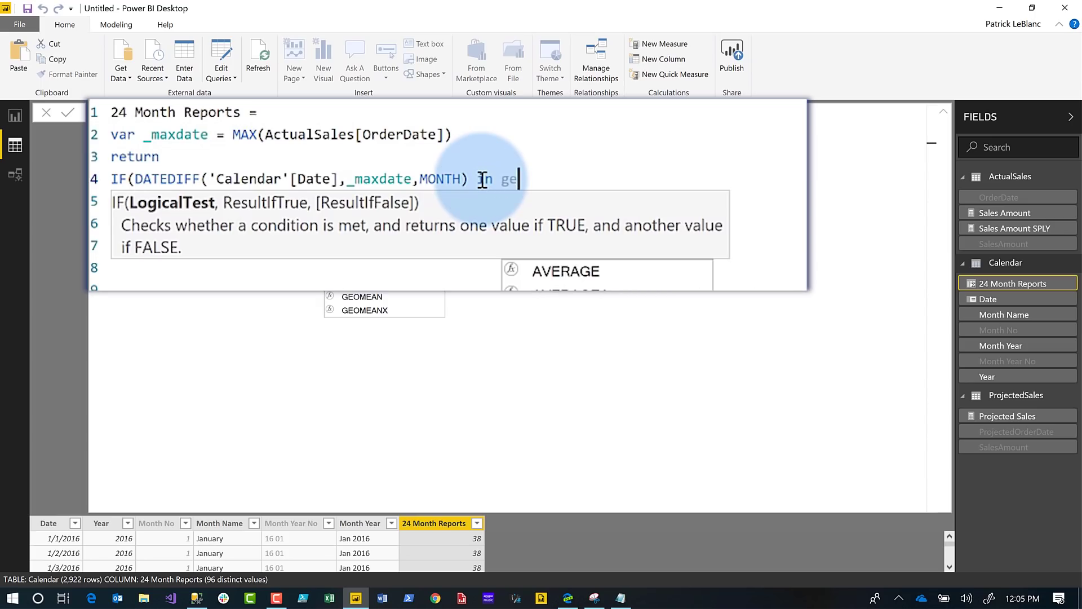
pyautogui.press('Tab')
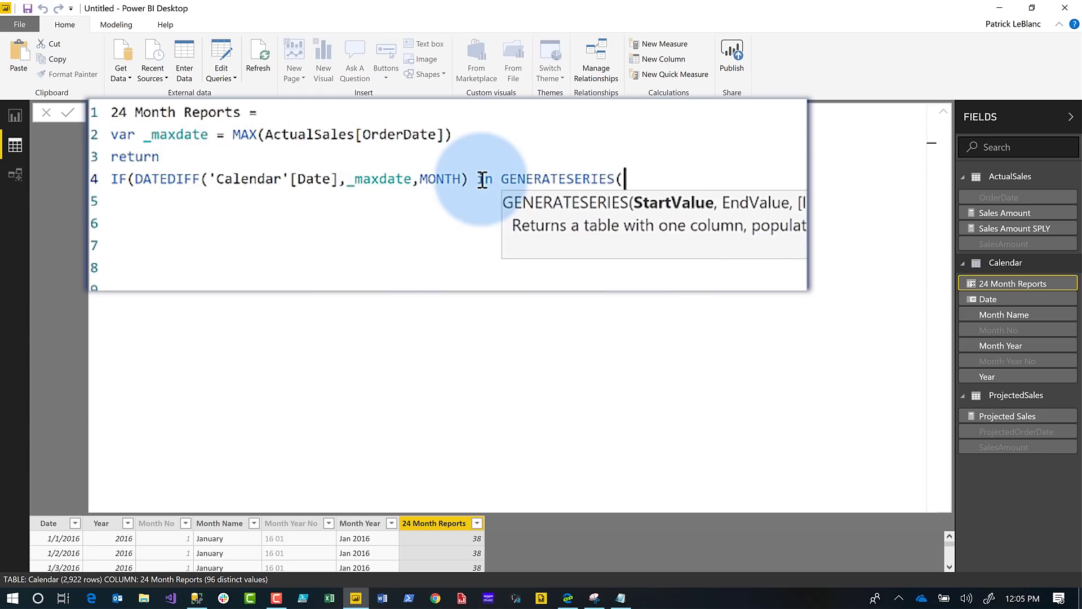
pyautogui.write('-12,')
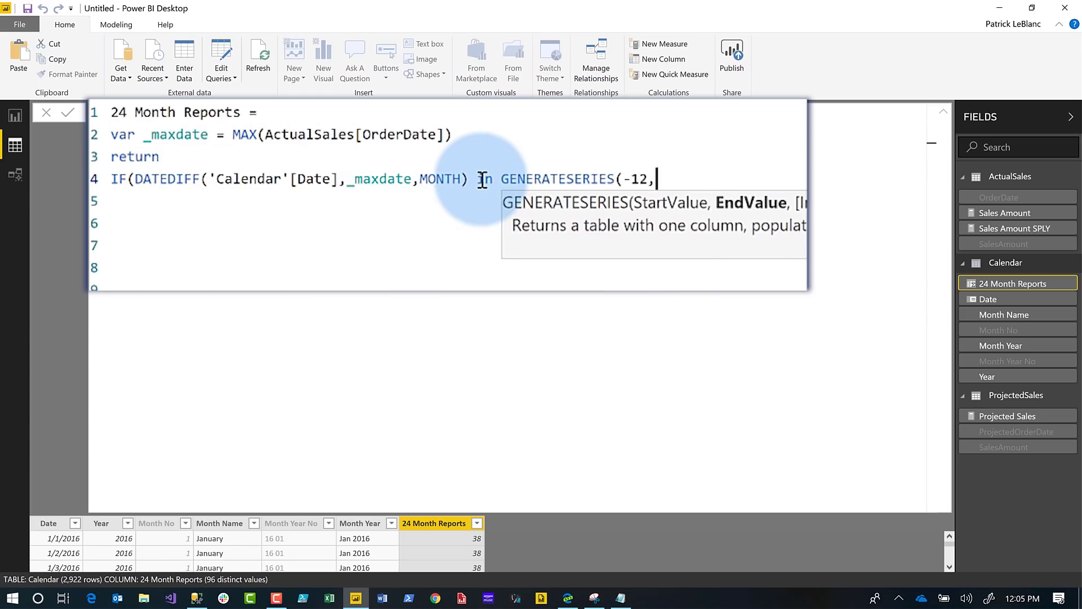
pyautogui.write(' 12, ')
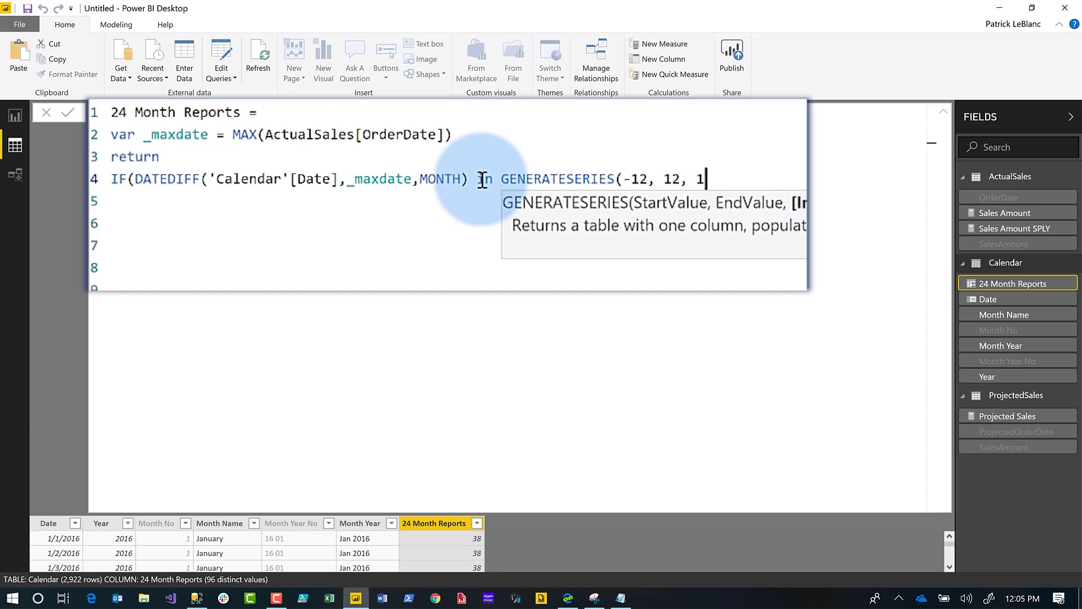
pyautogui.write('1)')
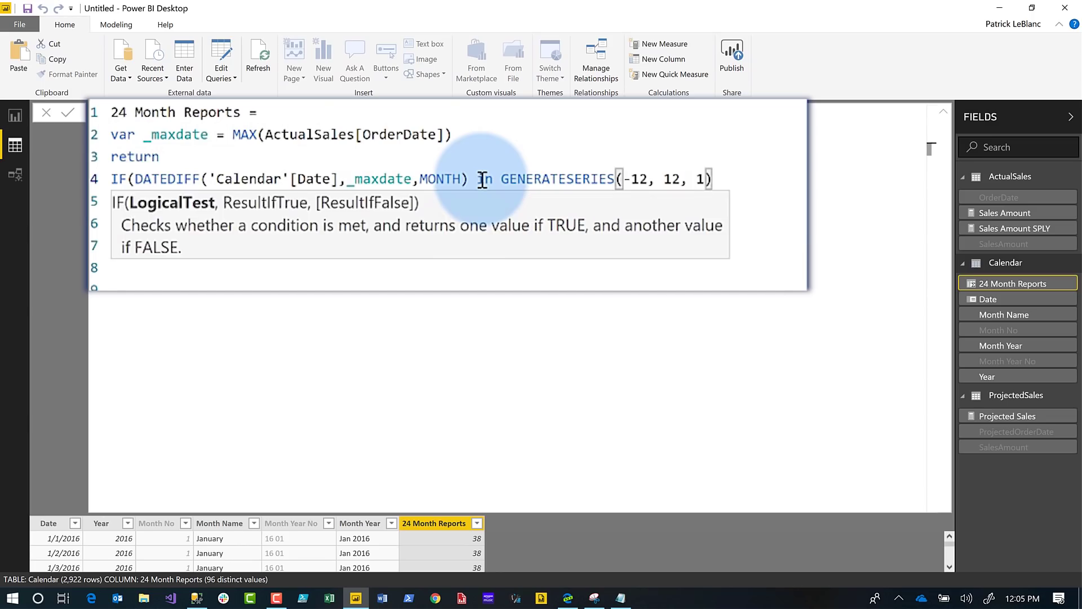
pyautogui.write(', 1, 0')
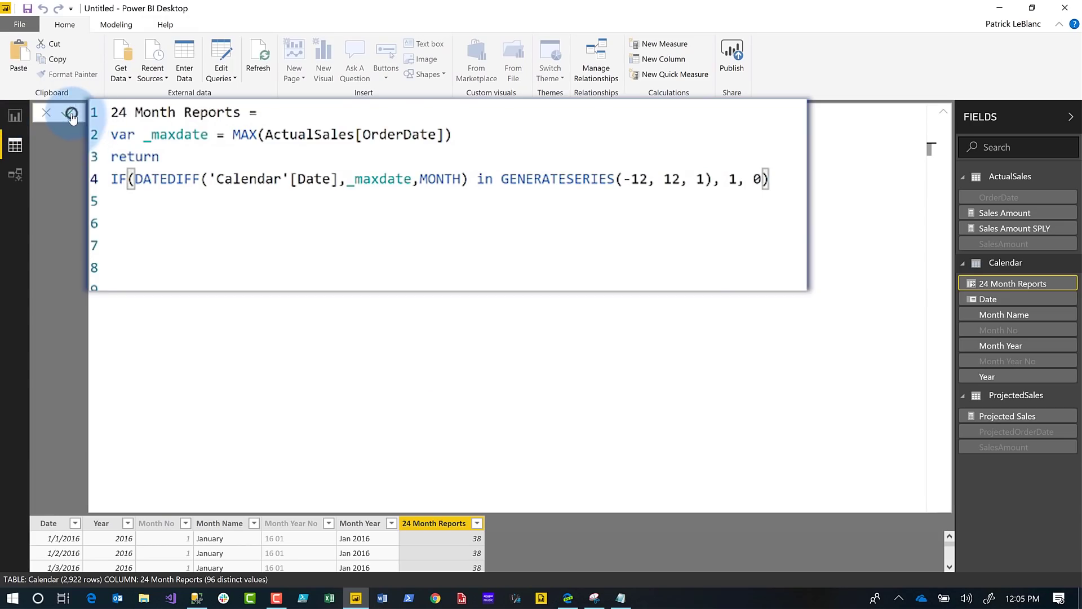
pyautogui.click(68, 113)
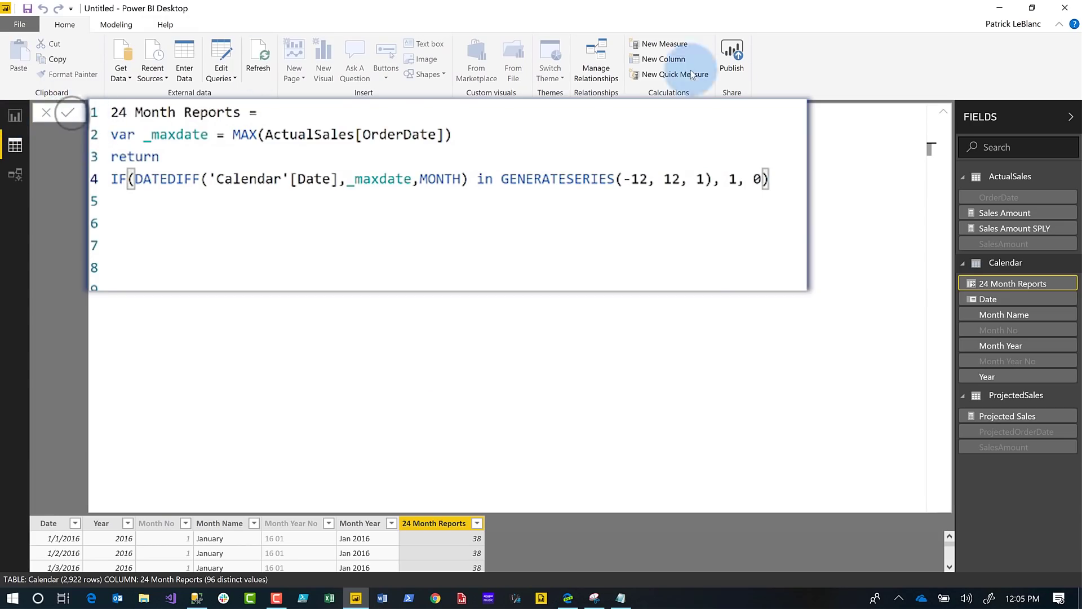
# Step: Filter the 24 Month Reports column to show only rows flagged 1
pyautogui.click(943, 113)
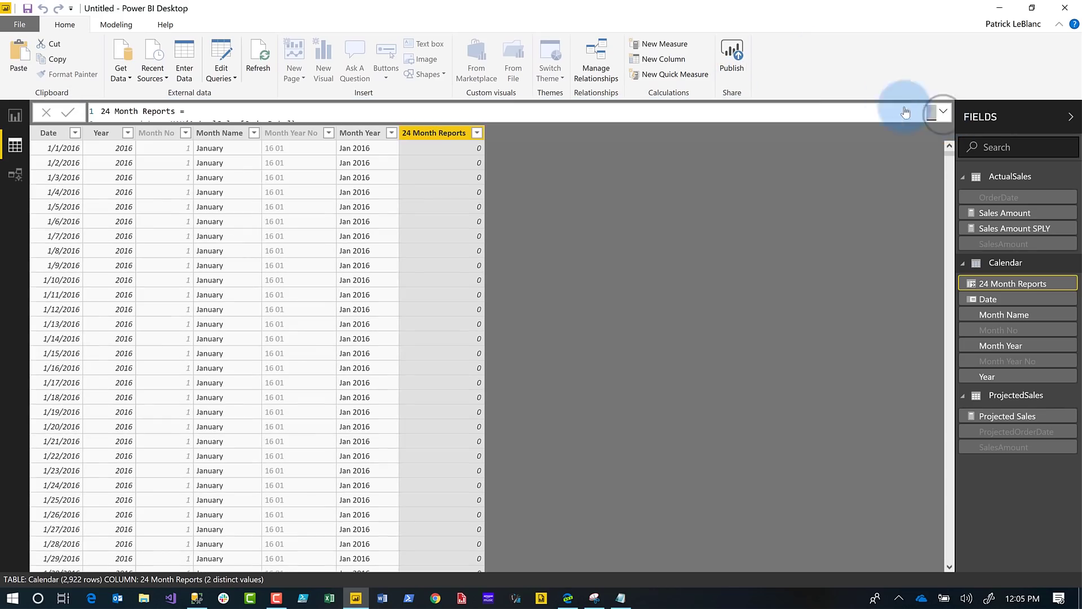
pyautogui.click(477, 134)
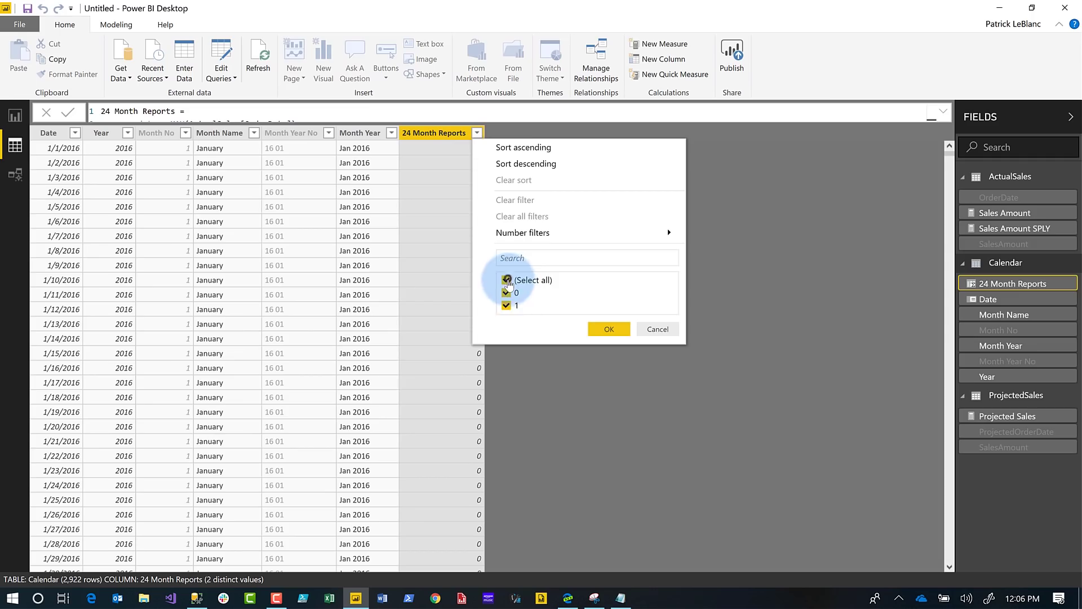
pyautogui.click(506, 280)
pyautogui.click(510, 305)
pyautogui.click(613, 329)
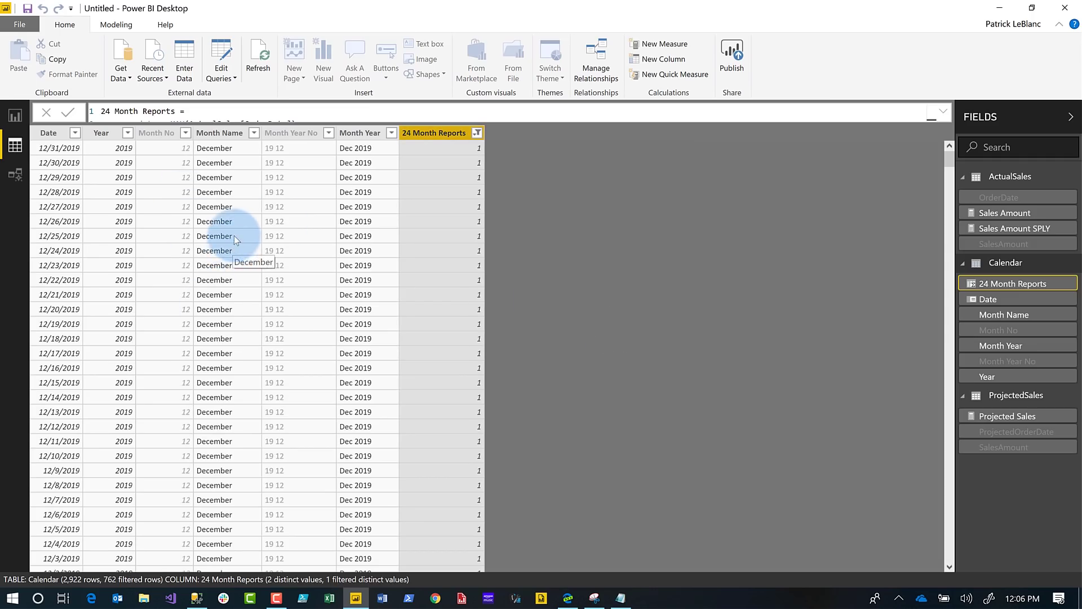
# Step: Clear the column filter by including 0 again, then return to the report page
pyautogui.click(475, 133)
pyautogui.click(506, 292)
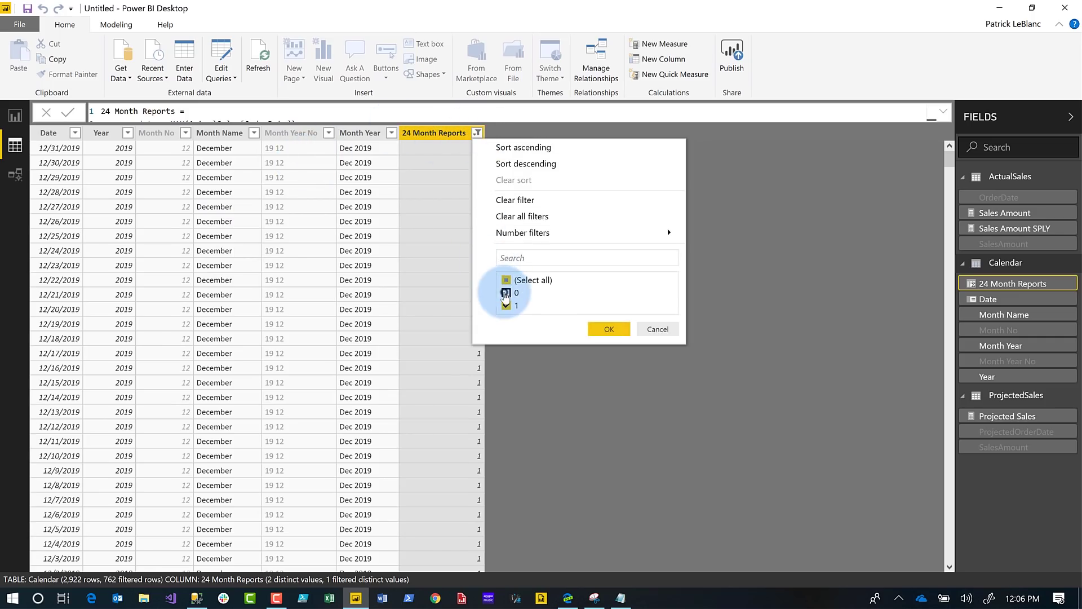
pyautogui.click(609, 329)
pyautogui.click(15, 116)
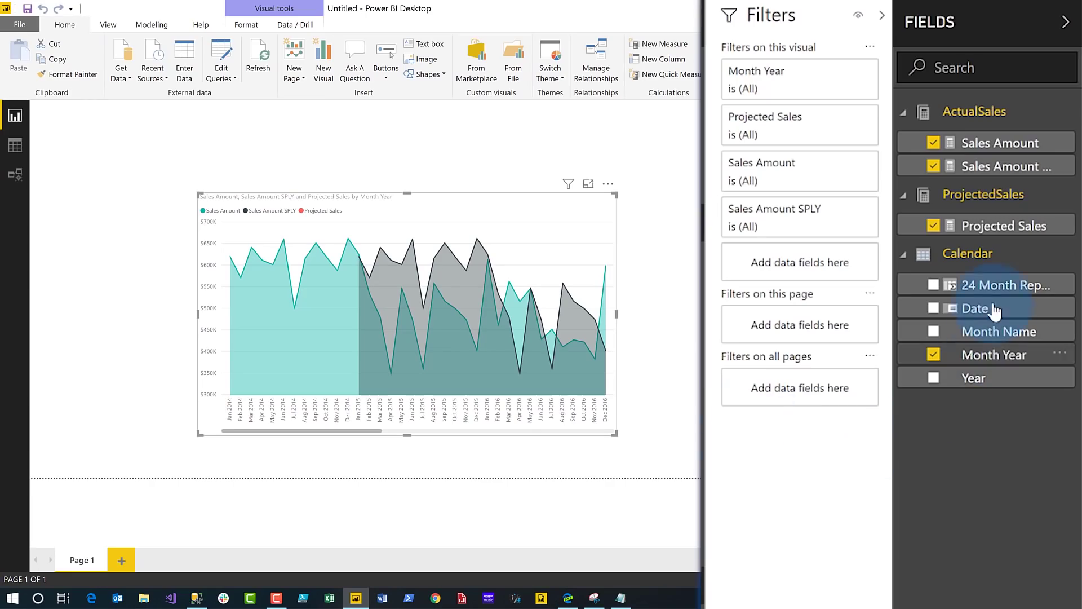
# Step: Add 24 Month Reports as a page filter with basic filtering set to 1
pyautogui.moveTo(995, 287); pyautogui.dragTo(809, 328)
pyautogui.click(793, 380)
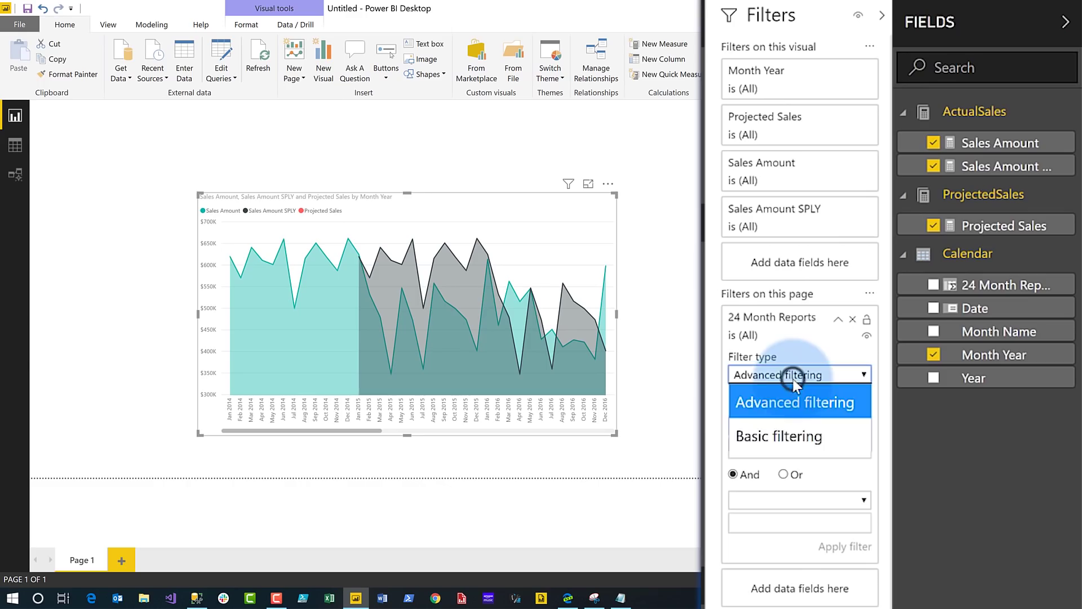
pyautogui.click(779, 436)
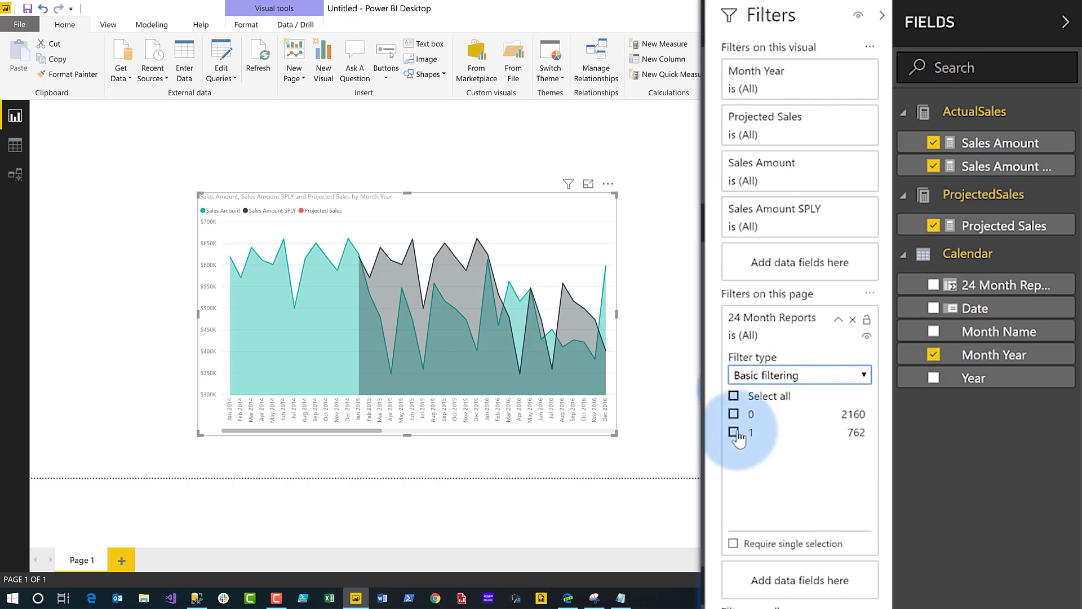
pyautogui.click(734, 432)
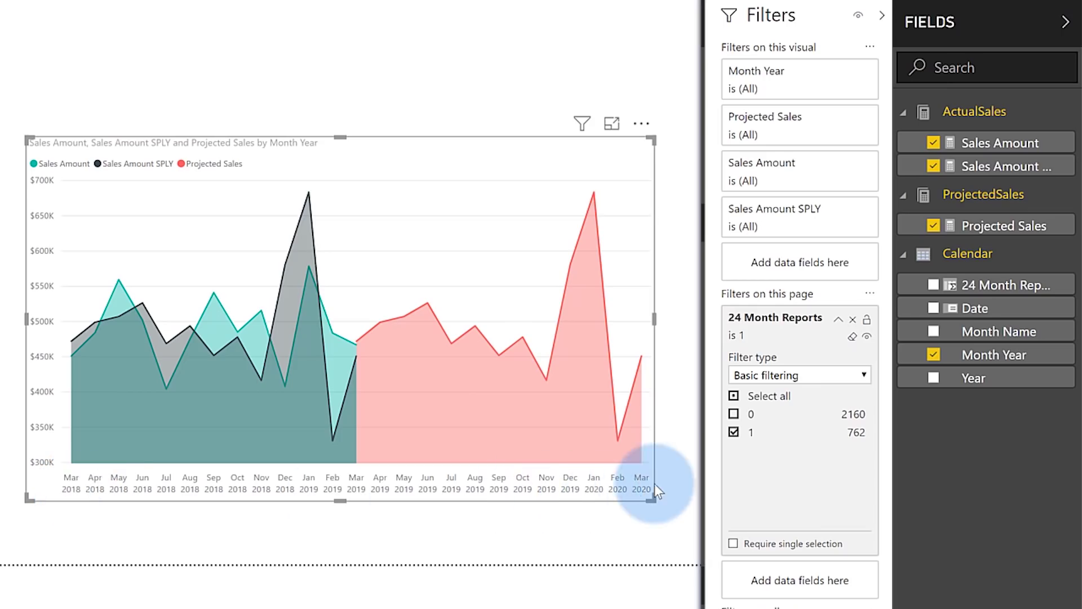
# Step: Enlarge the area chart to fill most of the report canvas
pyautogui.moveTo(373, 338)
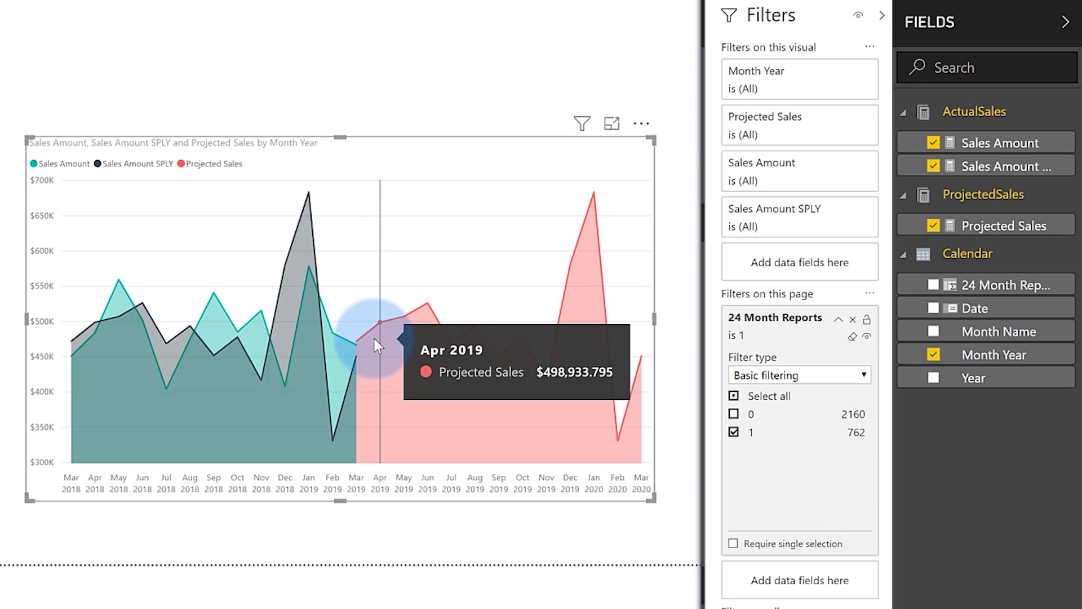
pyautogui.hotkey('ctrl', 'F1')
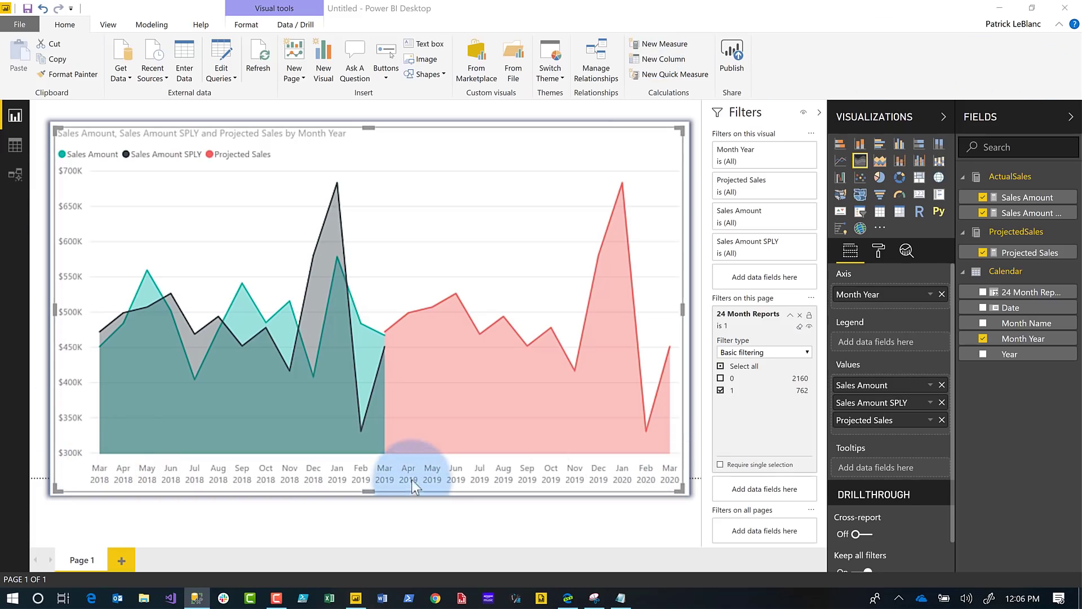
# Step: Refresh the data so the chart window rolls forward to Apr 2018 through Apr 2020
pyautogui.click(259, 54)
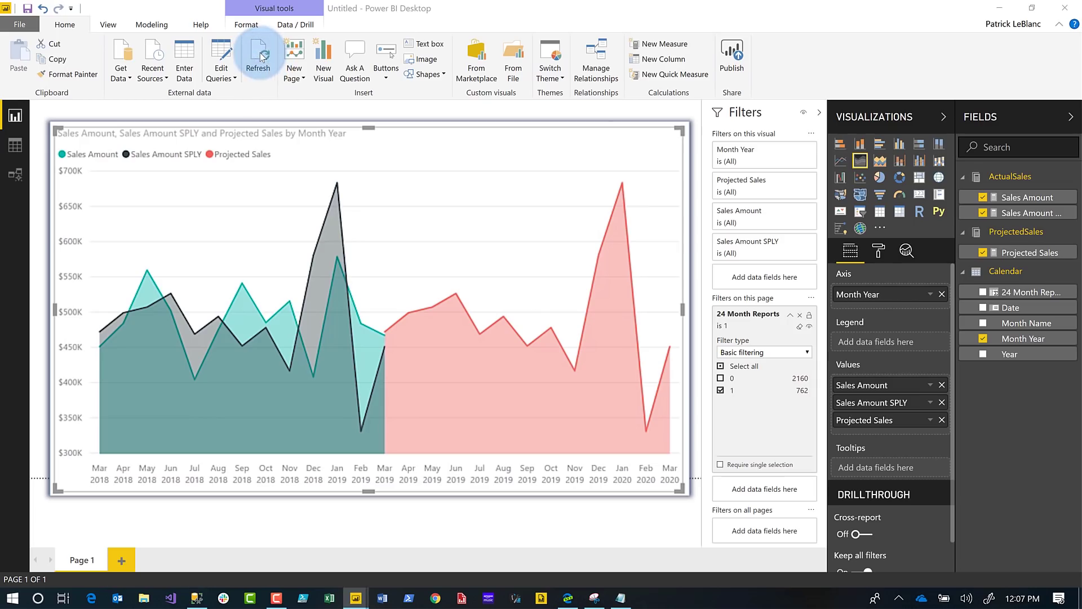